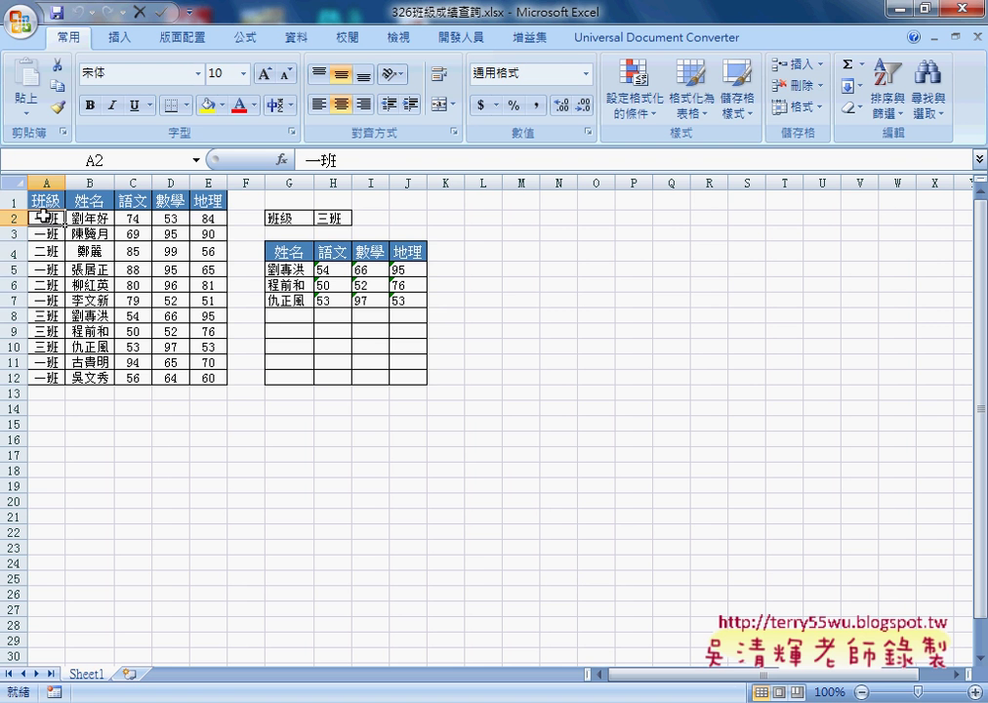
Step: Highlight the score table A2:E12, name cell B2 and scores C2:E2, then show H2's class choices
left_click_drag(49, 219, 199, 382)
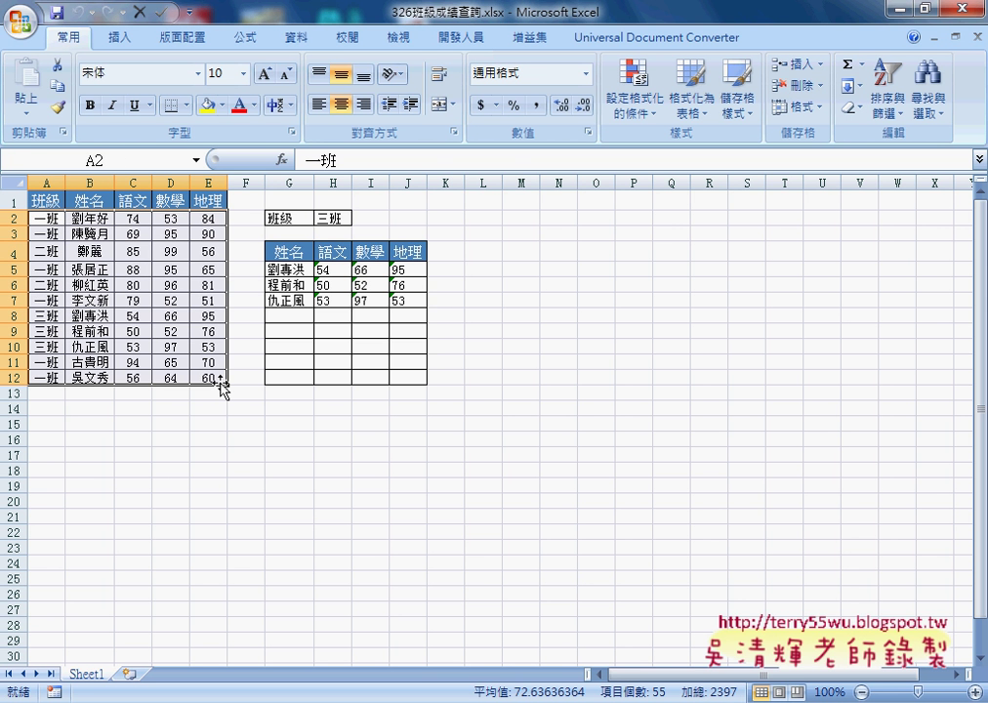
left_click(91, 223)
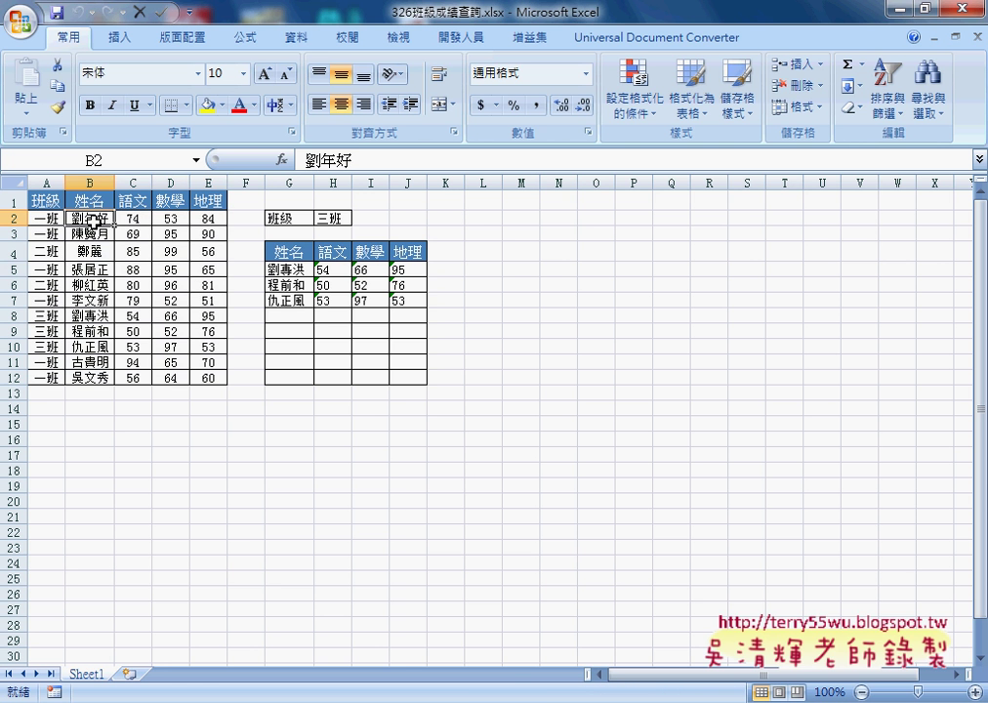
left_click_drag(126, 219, 213, 219)
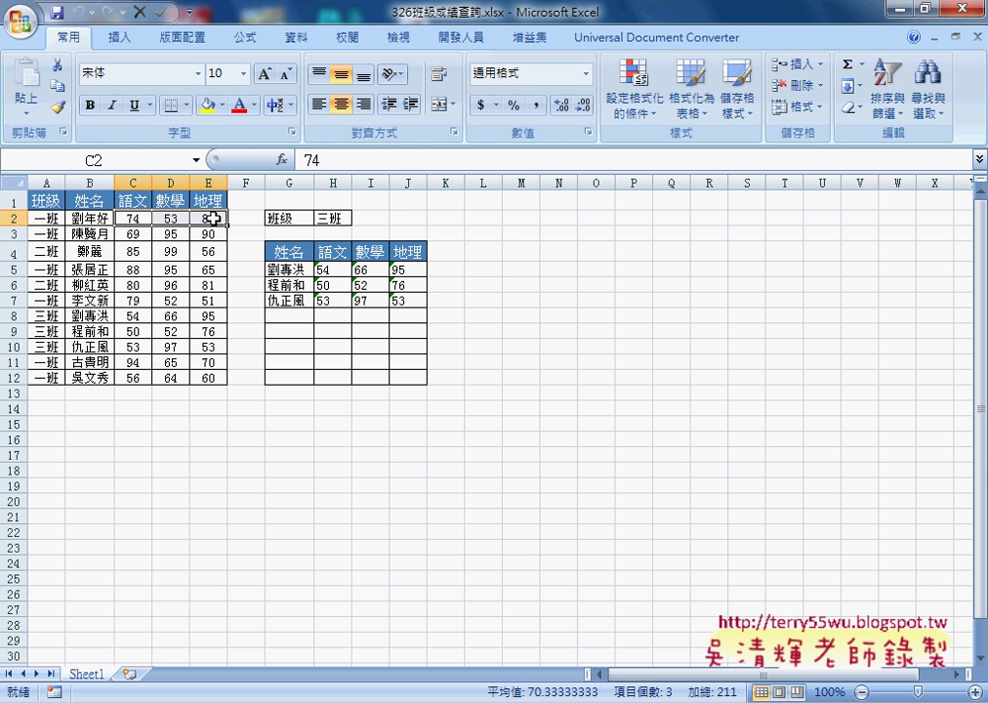
left_click(337, 219)
left_click(360, 218)
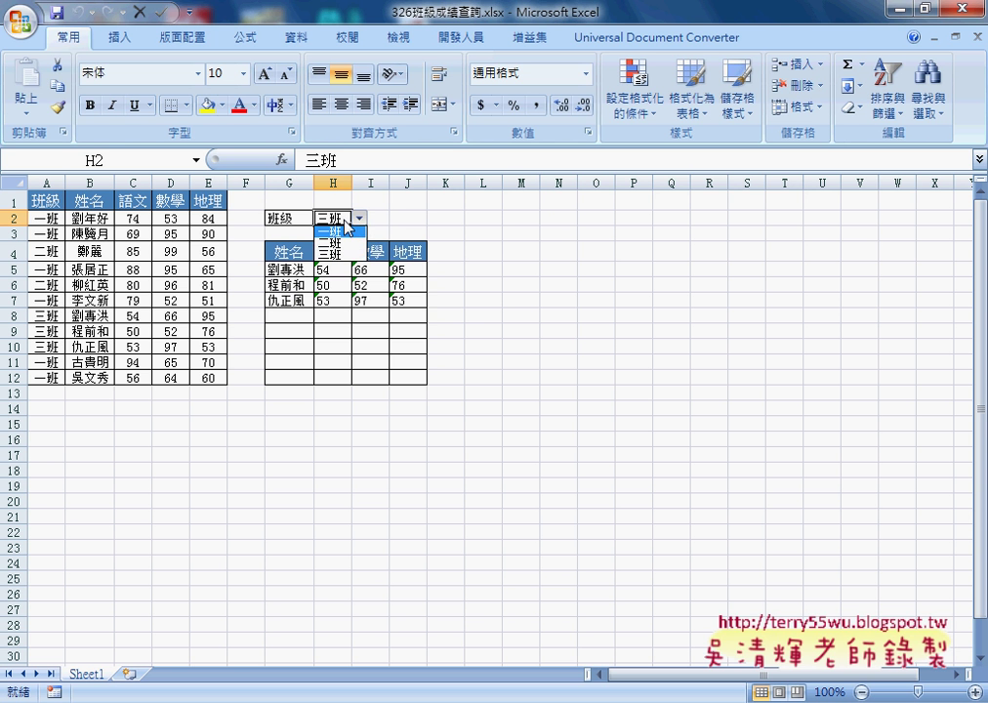
Step: Dismiss the class list, then pick 一班 from H2's dropdown in place of 三班
left_click(332, 253)
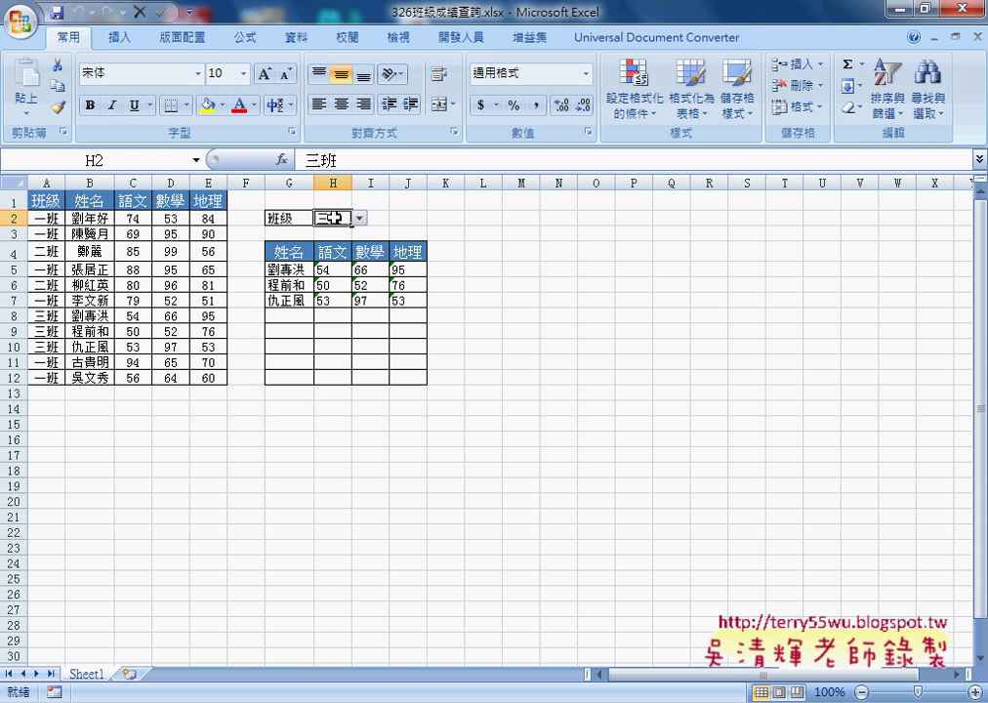
left_click(359, 218)
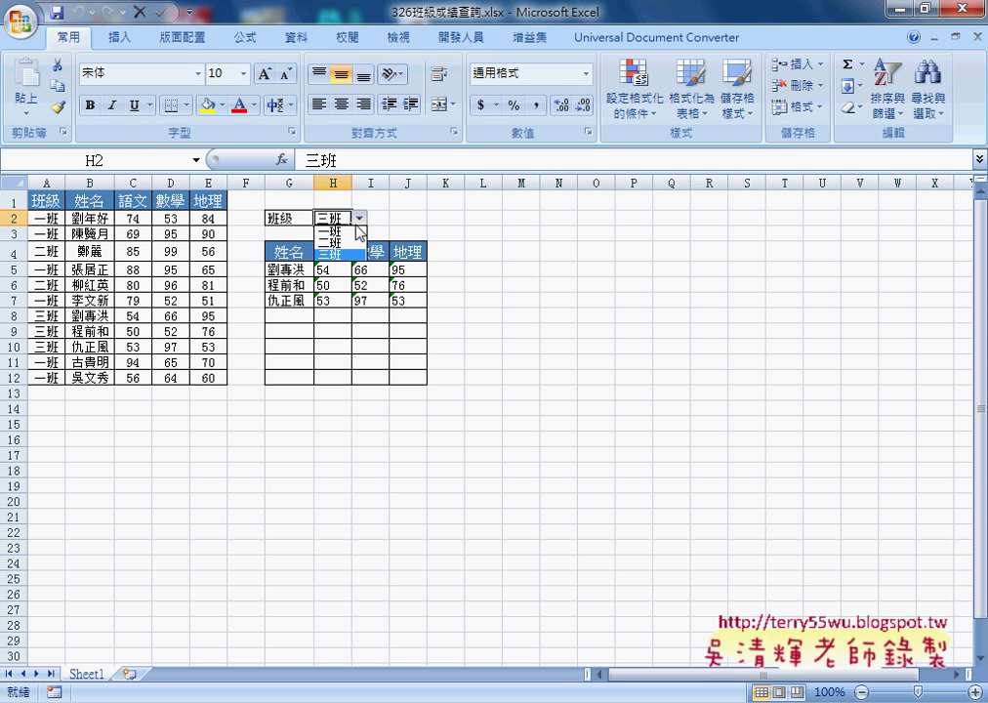
left_click(354, 231)
right_click(338, 219)
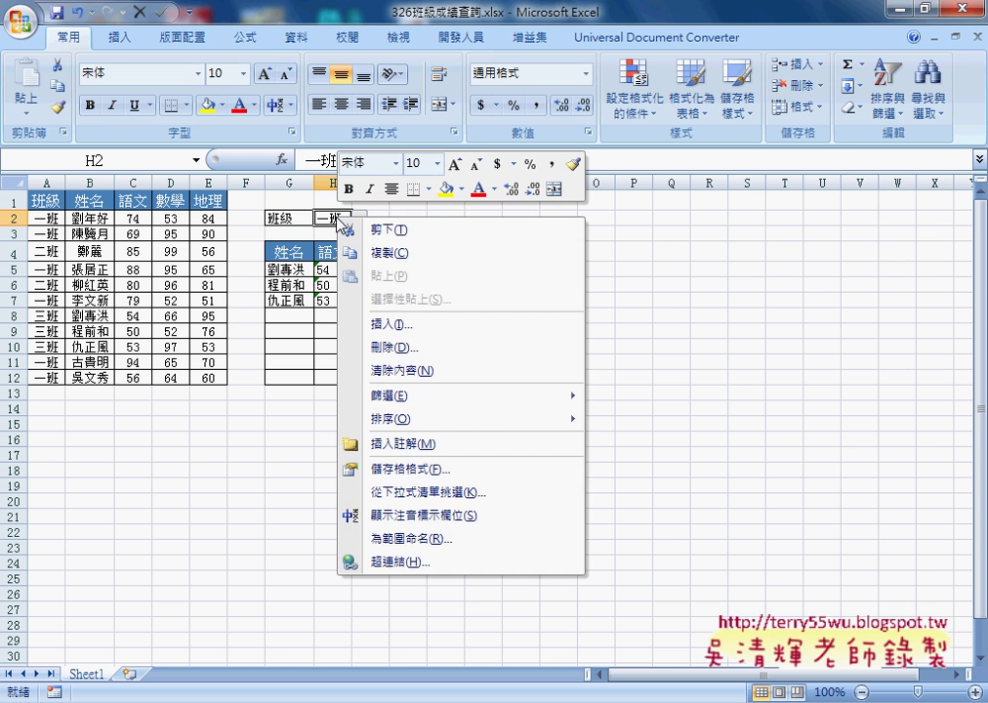
left_click(328, 218)
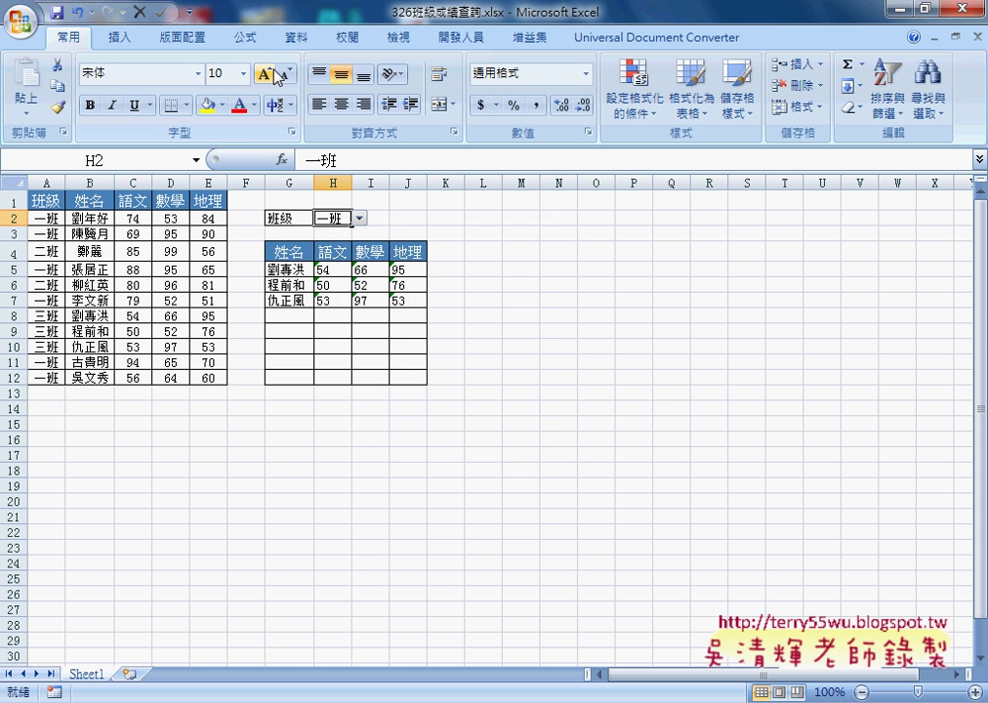
left_click(297, 41)
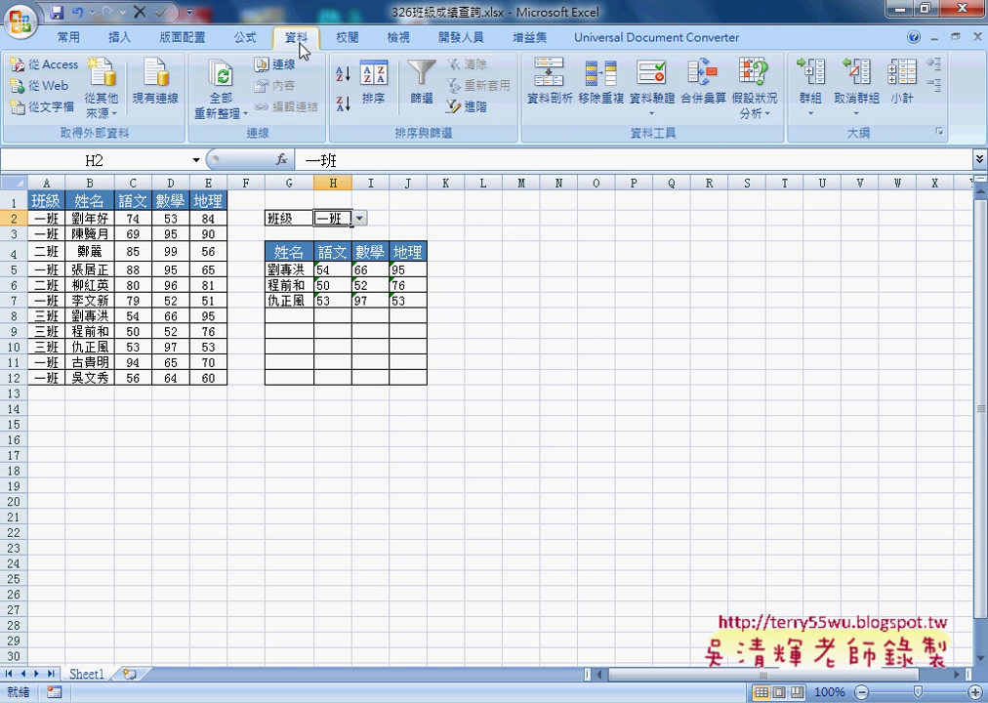
left_click(657, 90)
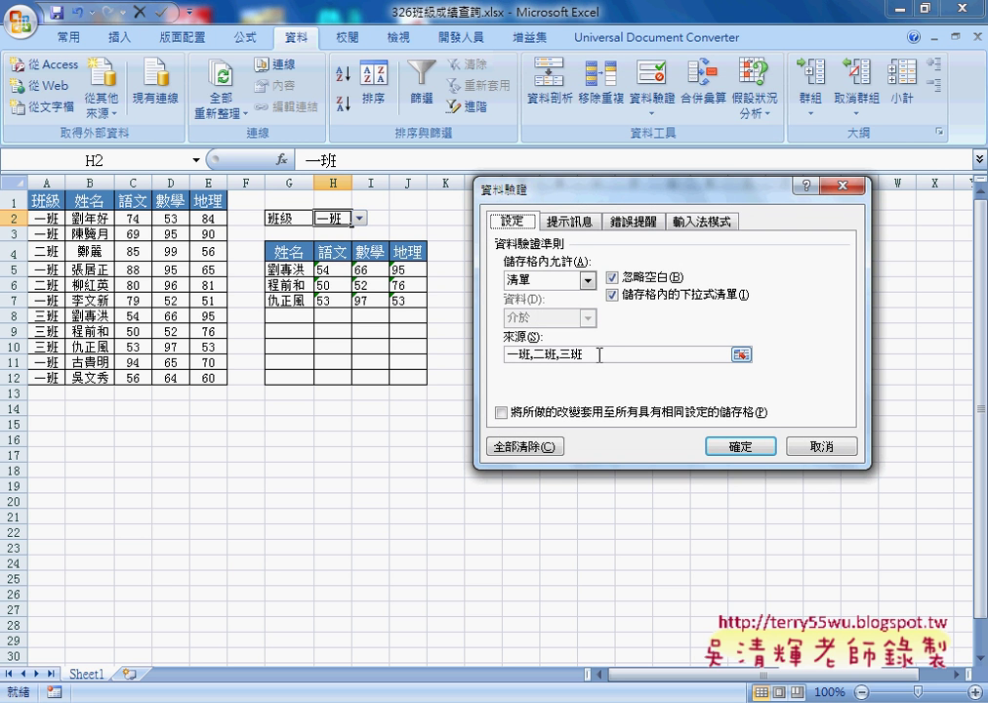
left_click_drag(589, 353, 495, 352)
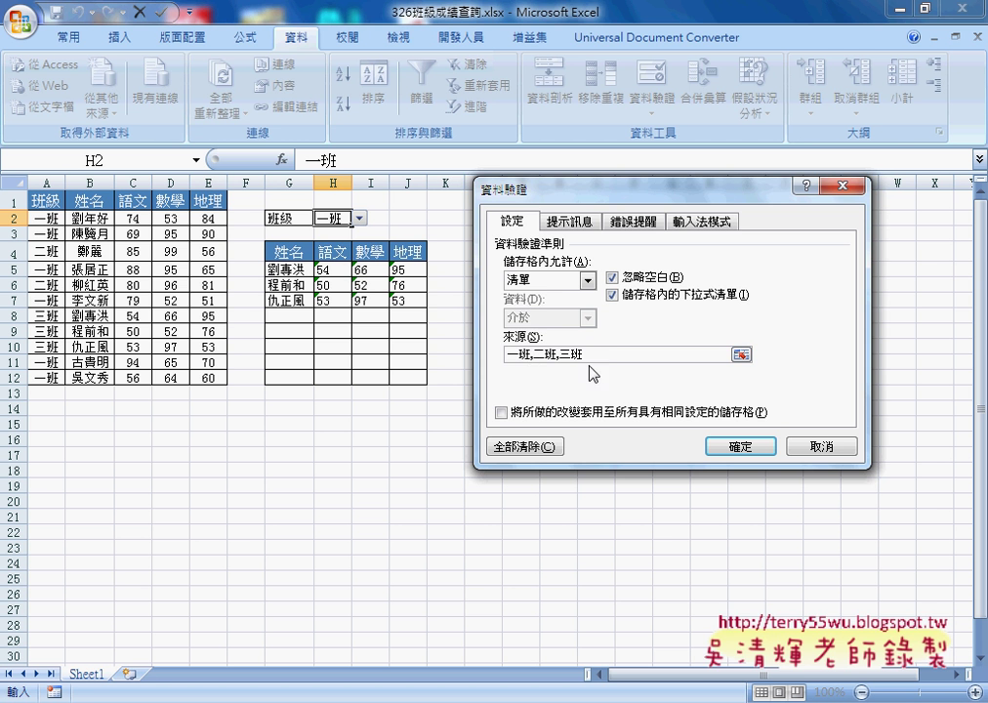
left_click(828, 446)
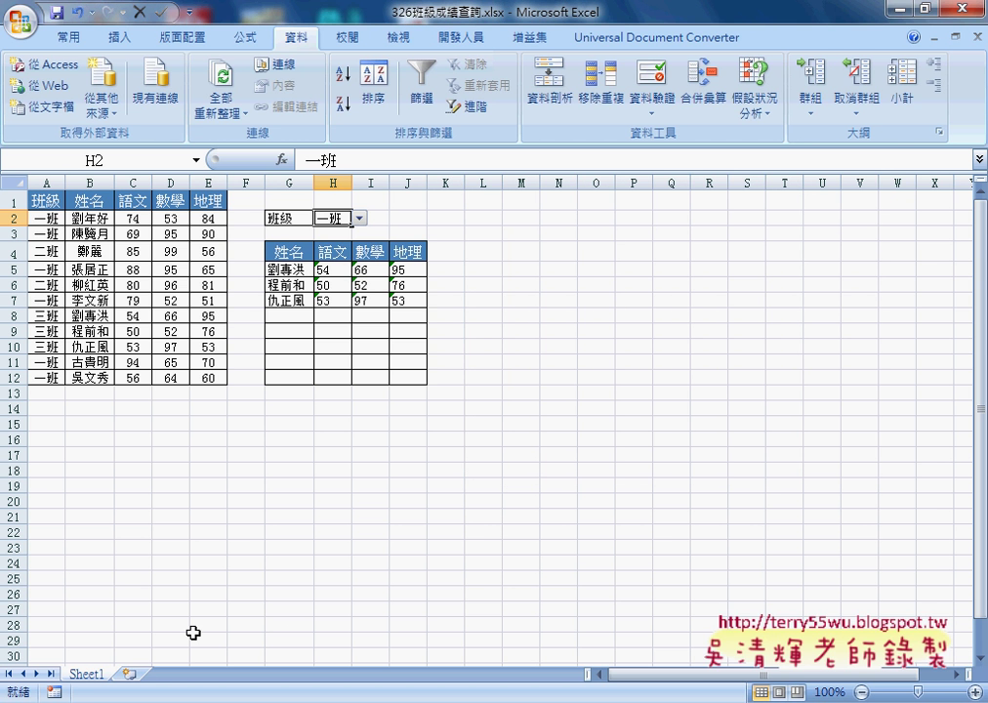
Step: Copy the 班級 column A1:A12 and paste it into A1 of a new Sheet2
left_click_drag(44, 201, 49, 363)
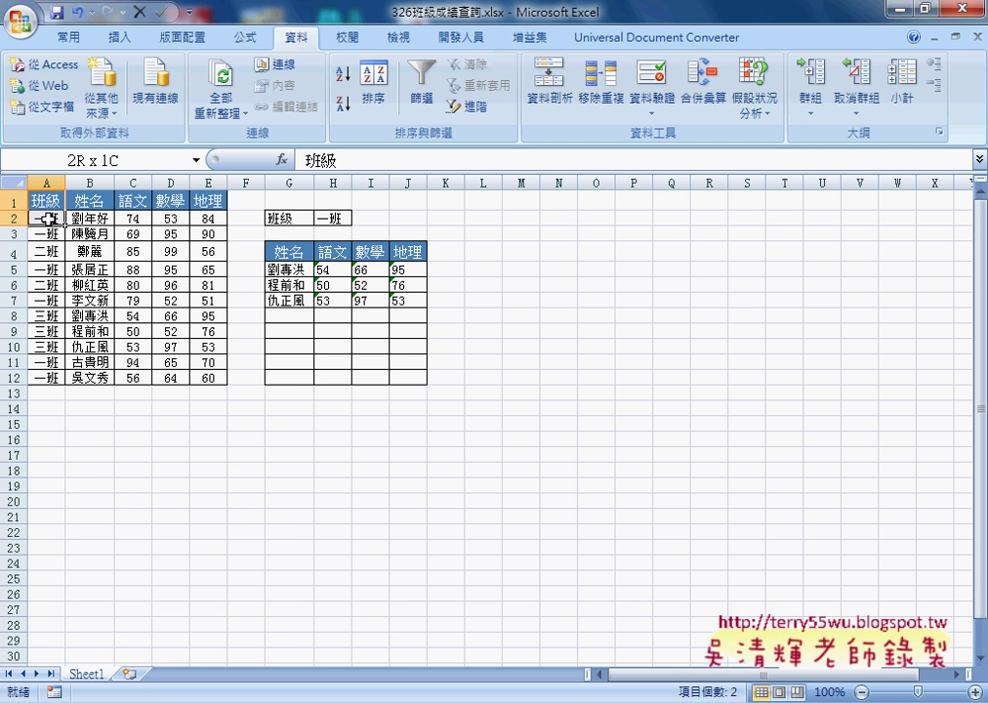
right_click(49, 363)
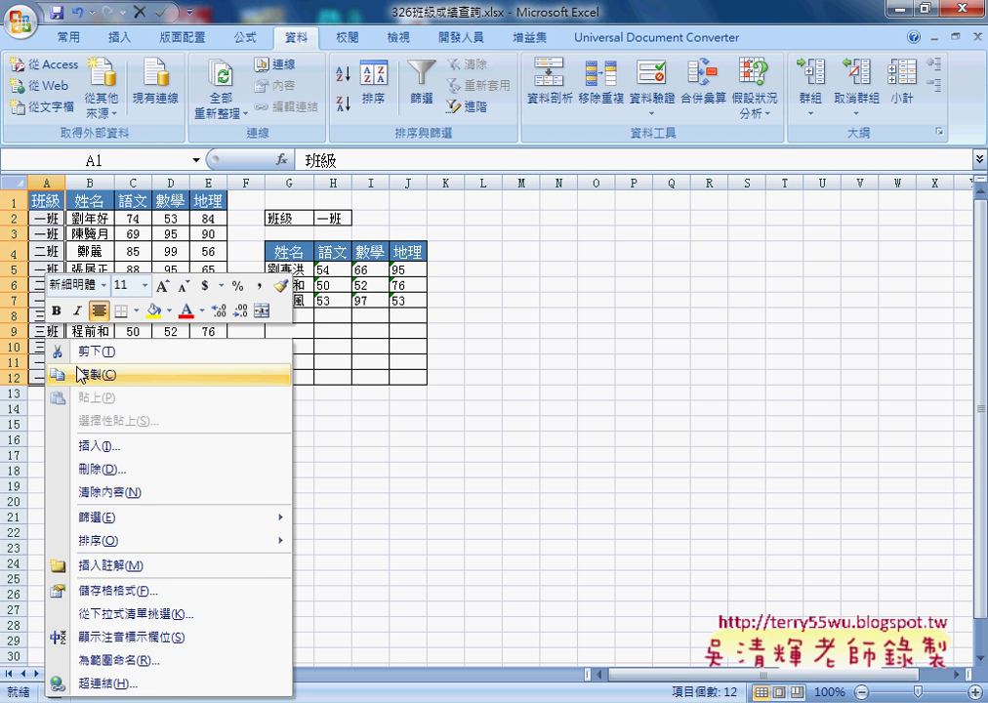
left_click(59, 375)
left_click(130, 675)
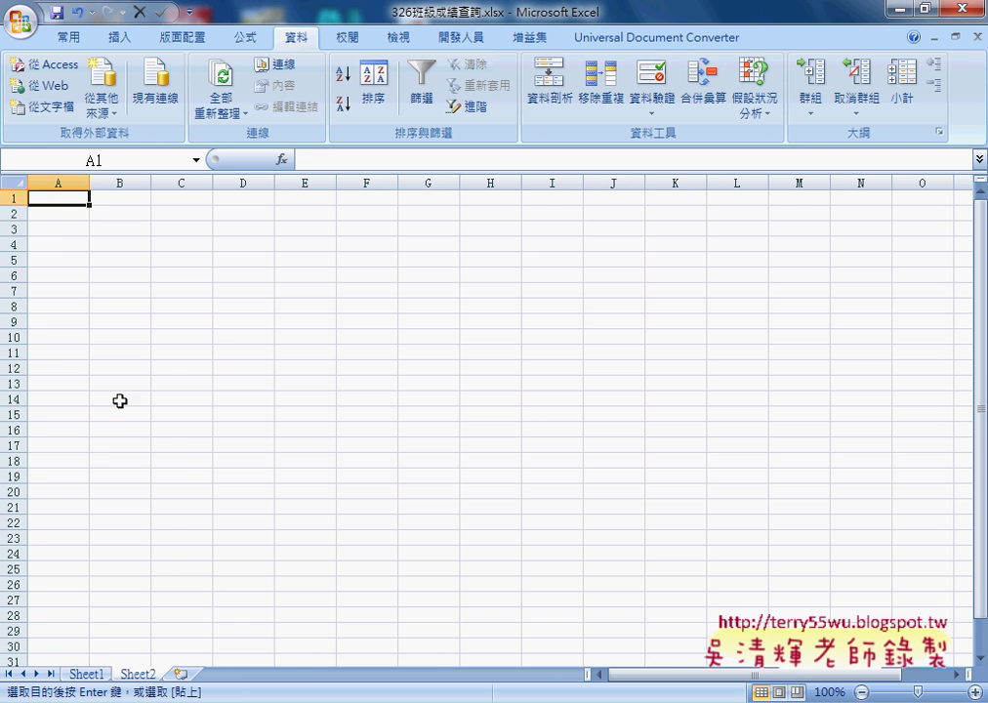
right_click(64, 197)
left_click(108, 256)
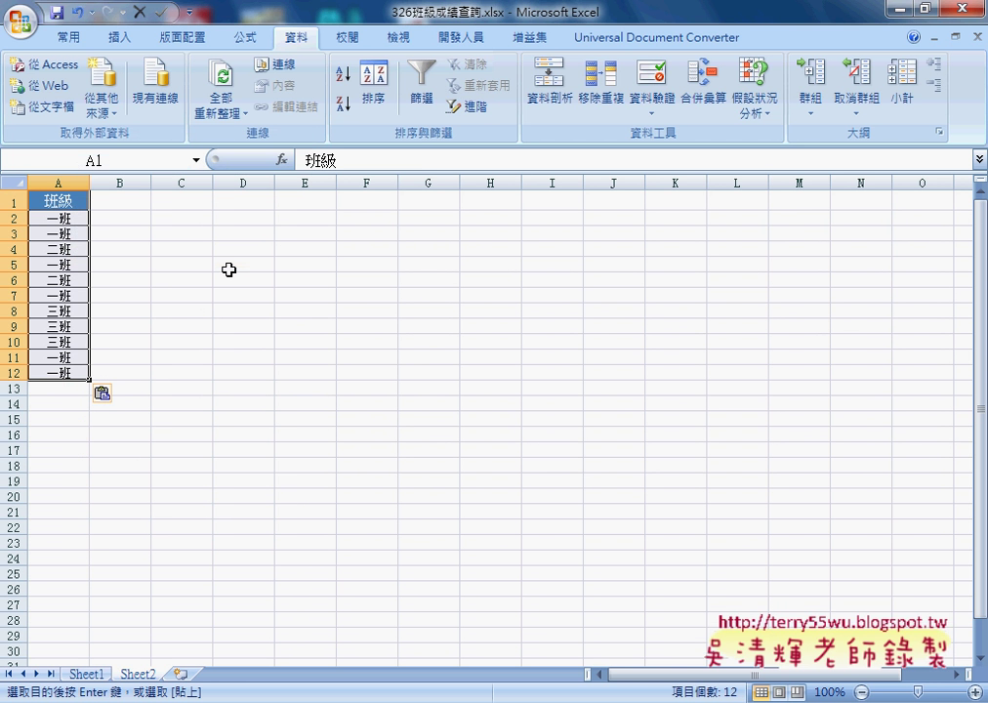
Step: Remove duplicate classes, leaving 班級, 一班, 二班, 三班 selected in A1:A4
left_click(603, 98)
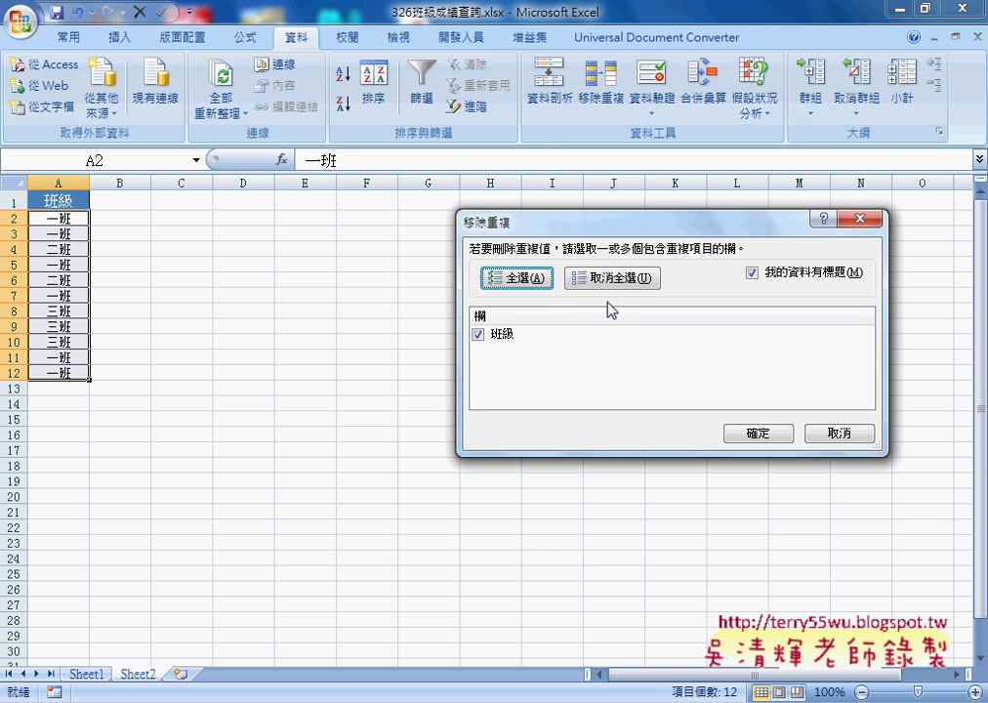
left_click(770, 435)
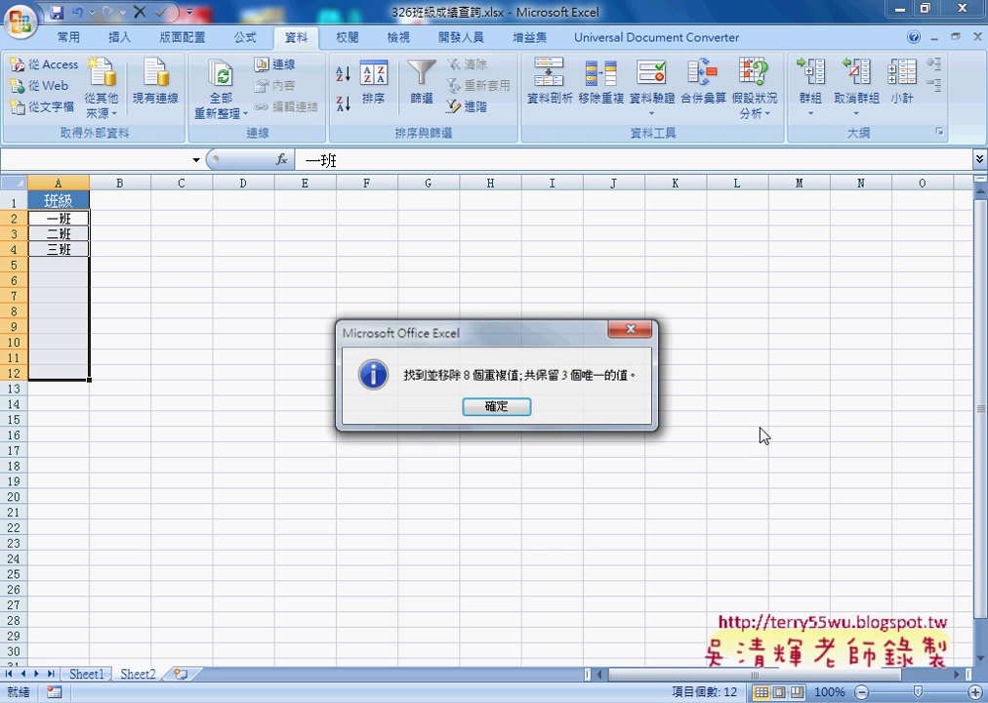
left_click(510, 405)
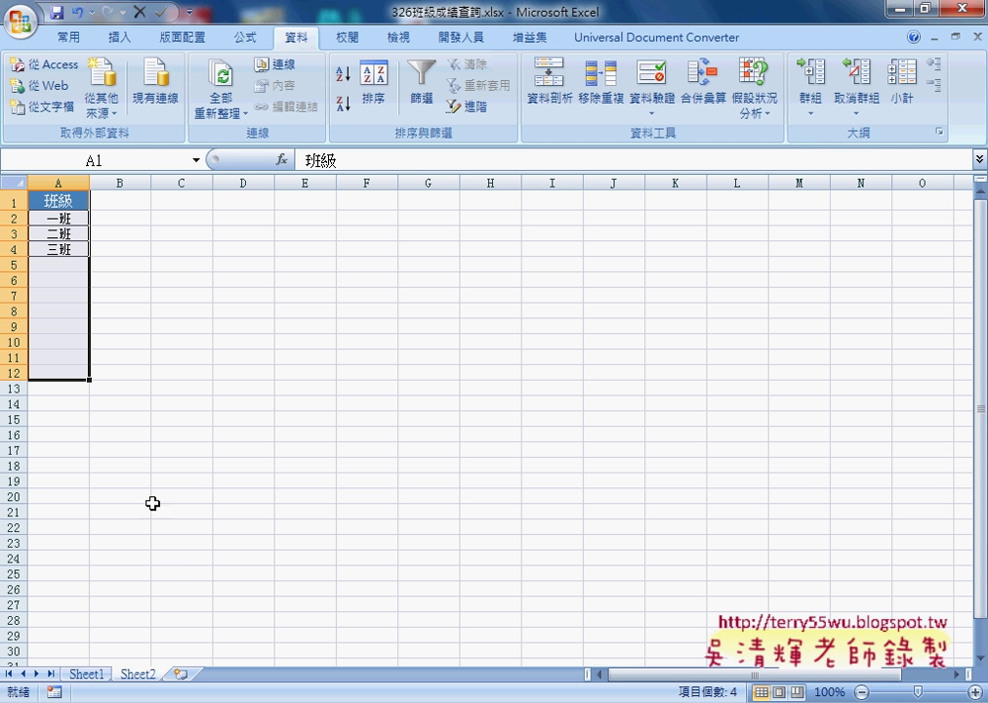
left_click(62, 202)
left_click_drag(61, 201, 69, 248)
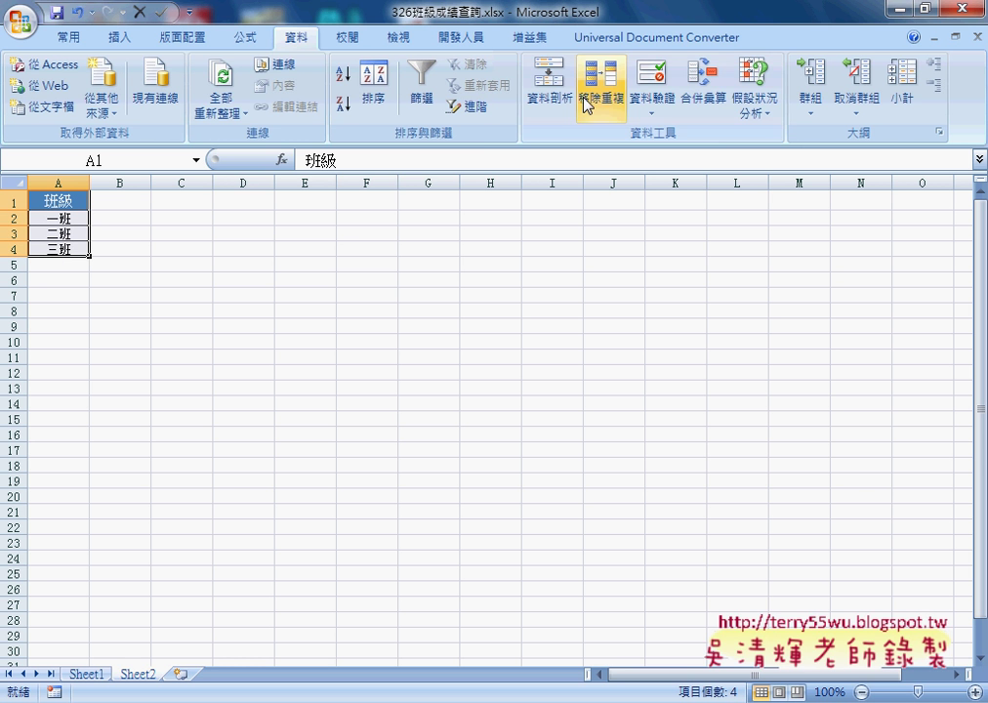
Step: Create the name 班級 from A1:A4's top row and verify it refers to Sheet2!$A$2:$A$4
left_click(246, 39)
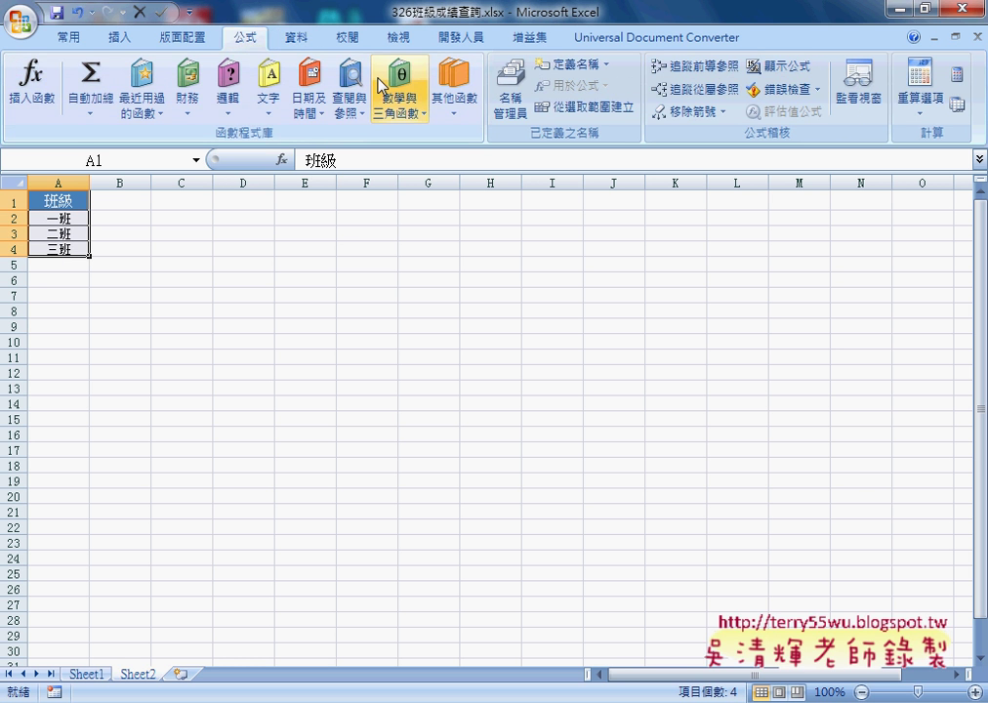
left_click(589, 109)
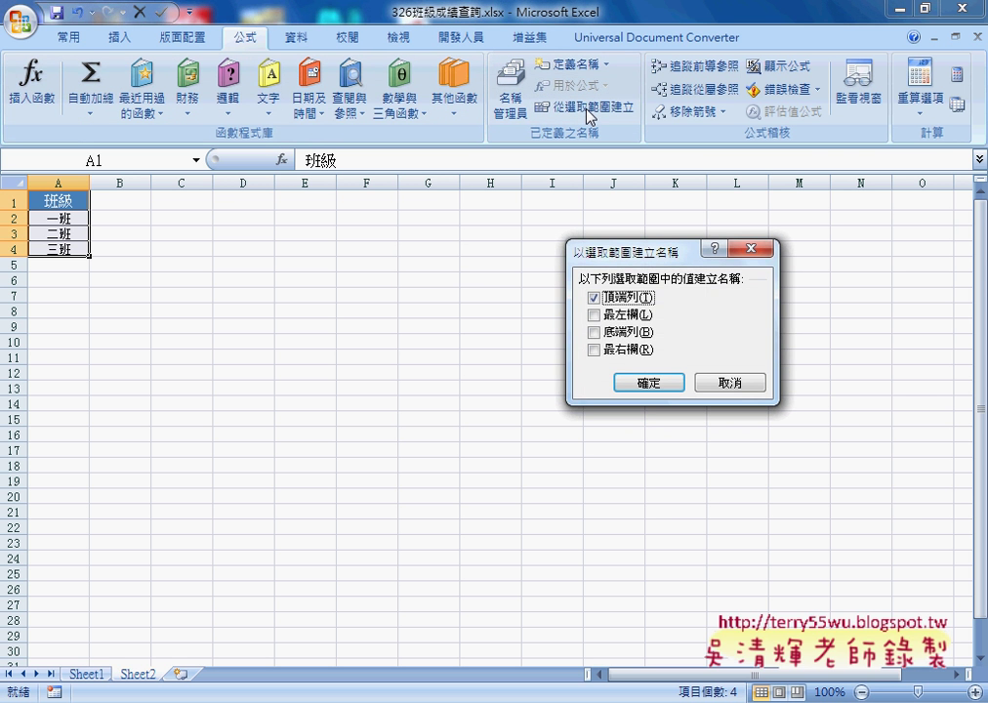
left_click(669, 387)
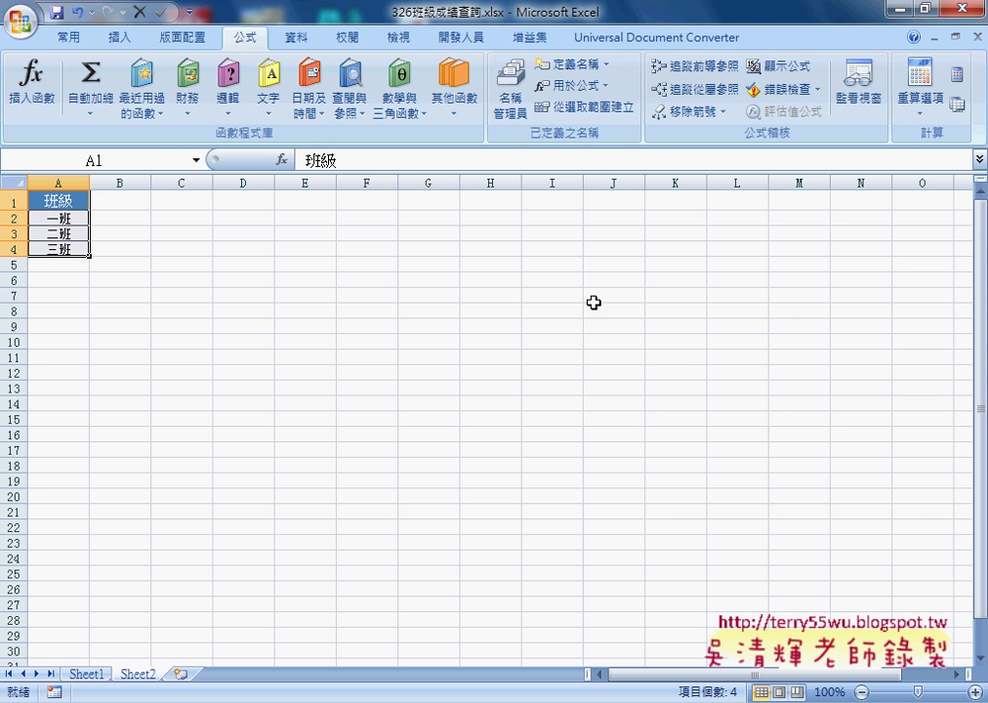
left_click(509, 97)
left_click(449, 205)
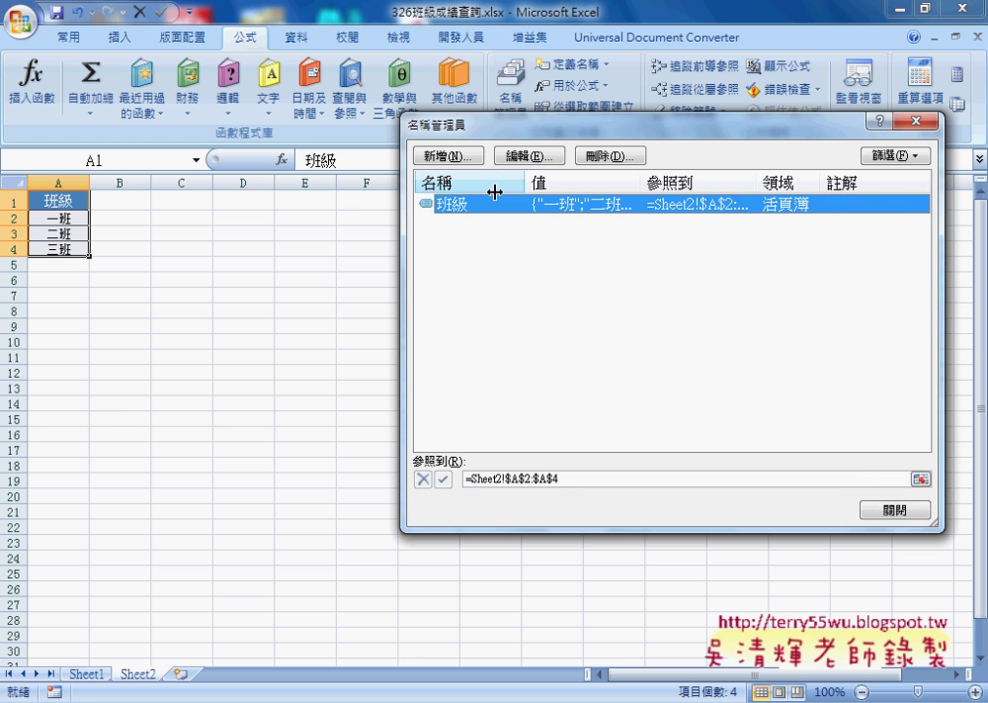
left_click_drag(513, 132, 430, 153)
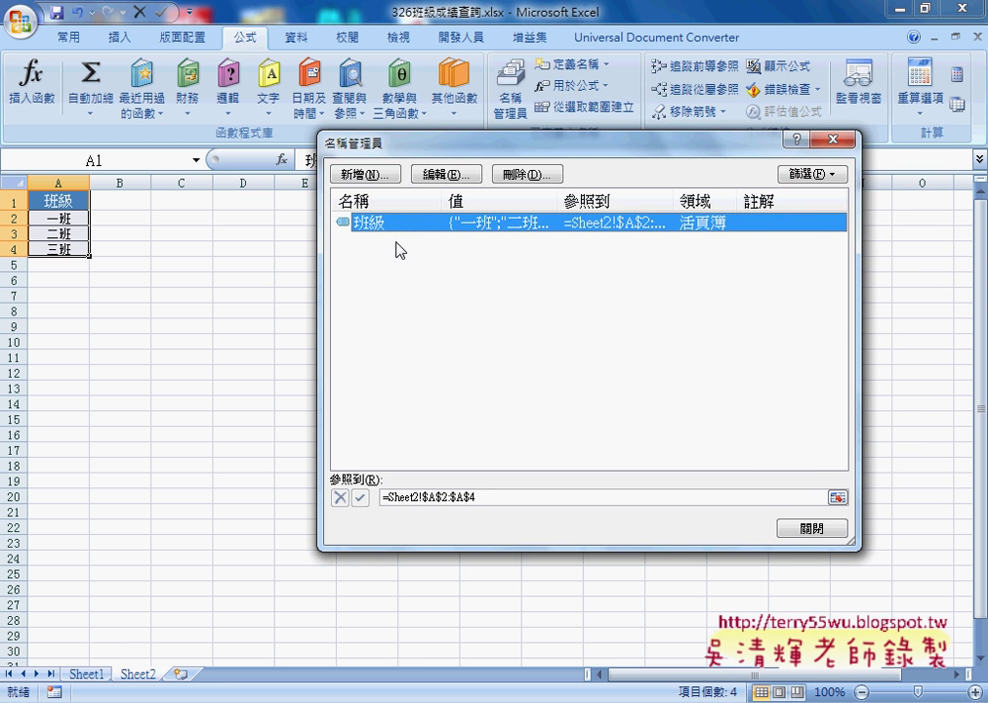
left_click(811, 526)
Step: Replace H2's typed validation list source on Sheet1 with the defined name =班級
left_click(88, 674)
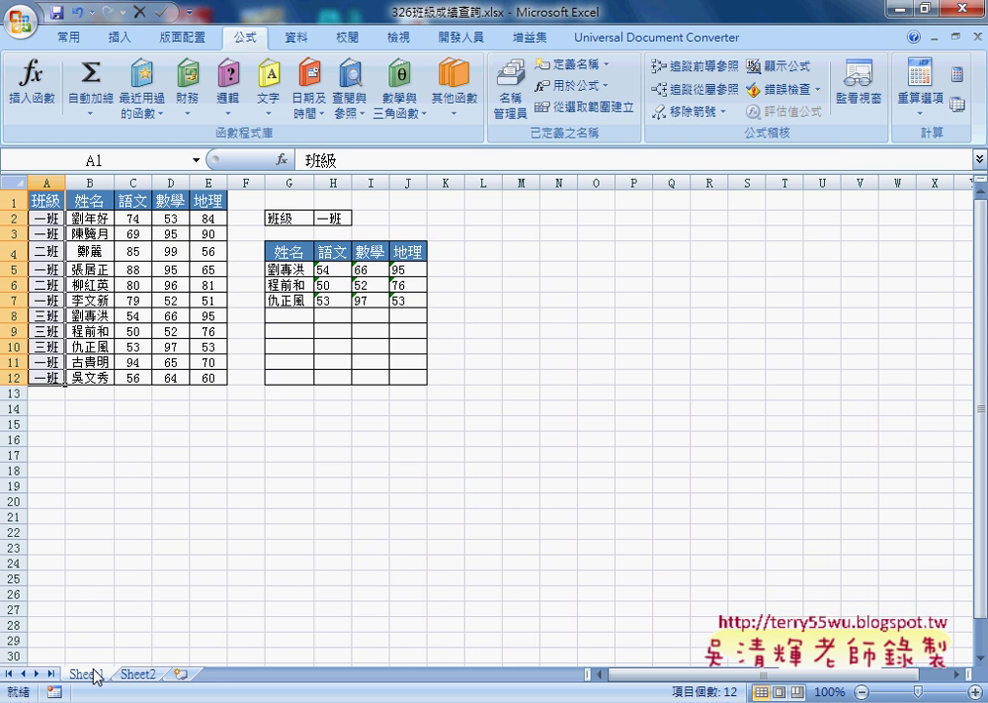
left_click(325, 214)
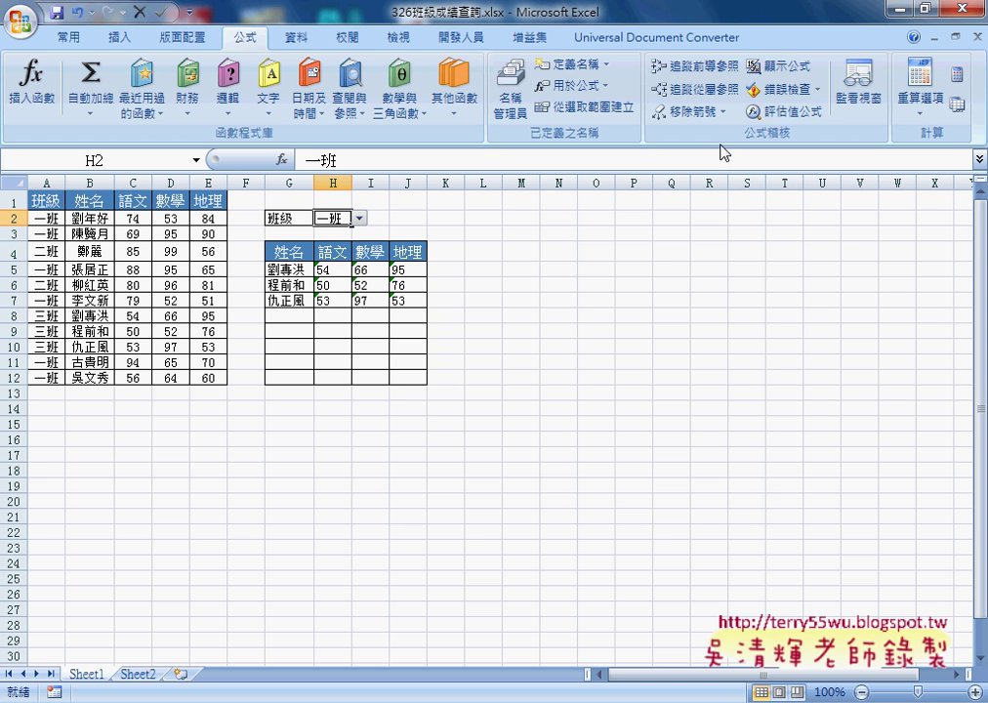
left_click(291, 38)
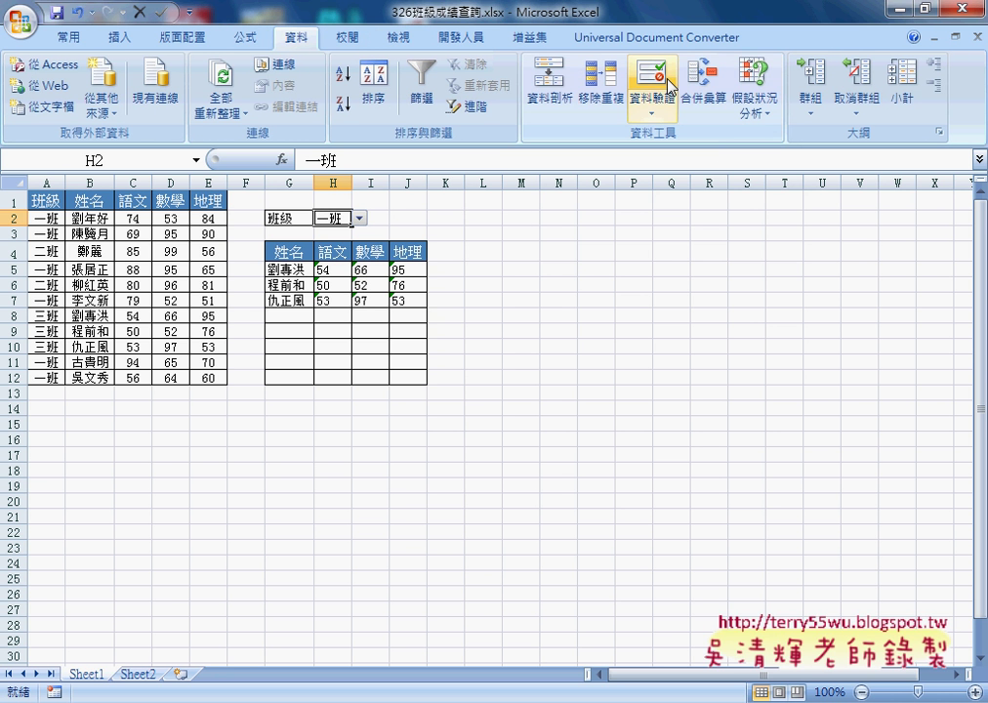
left_click(652, 83)
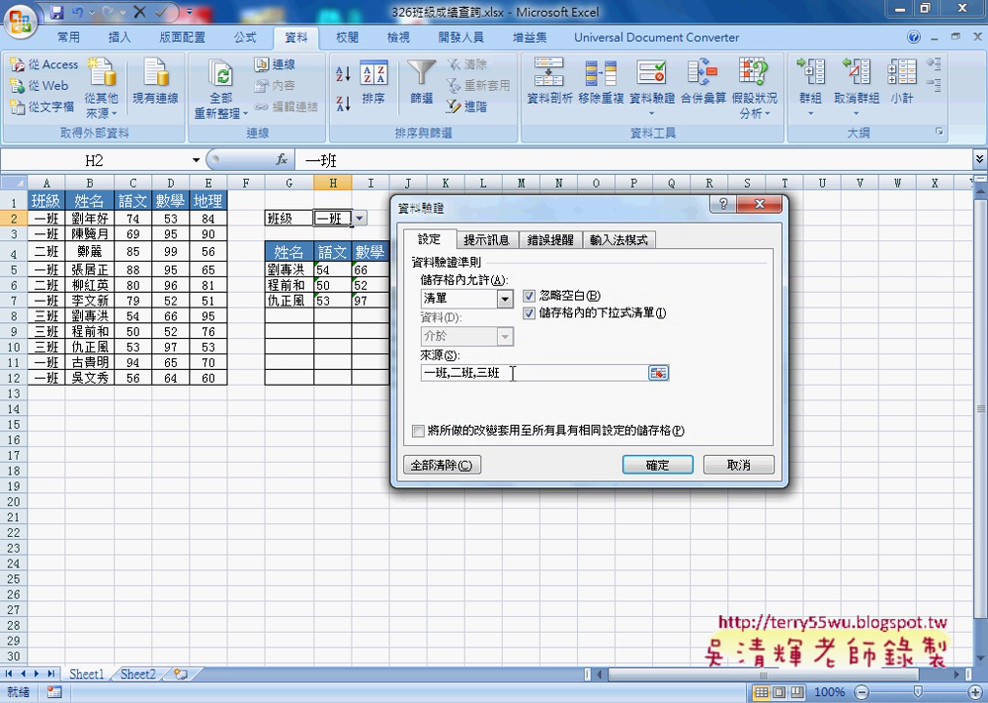
double_click(471, 371)
key("Delete")
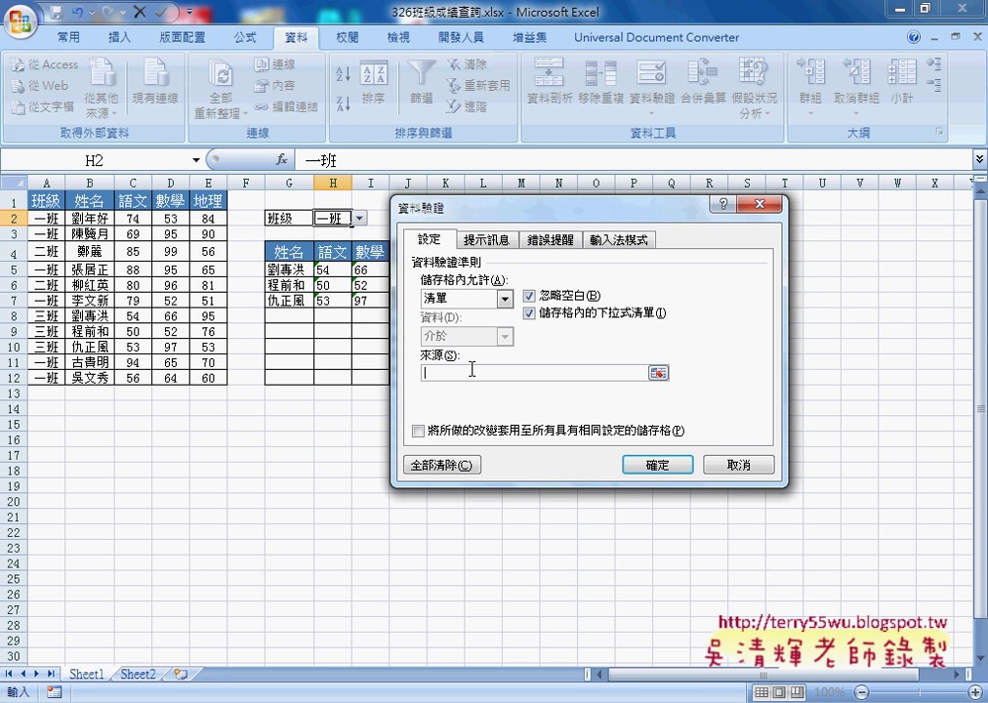
key("F3")
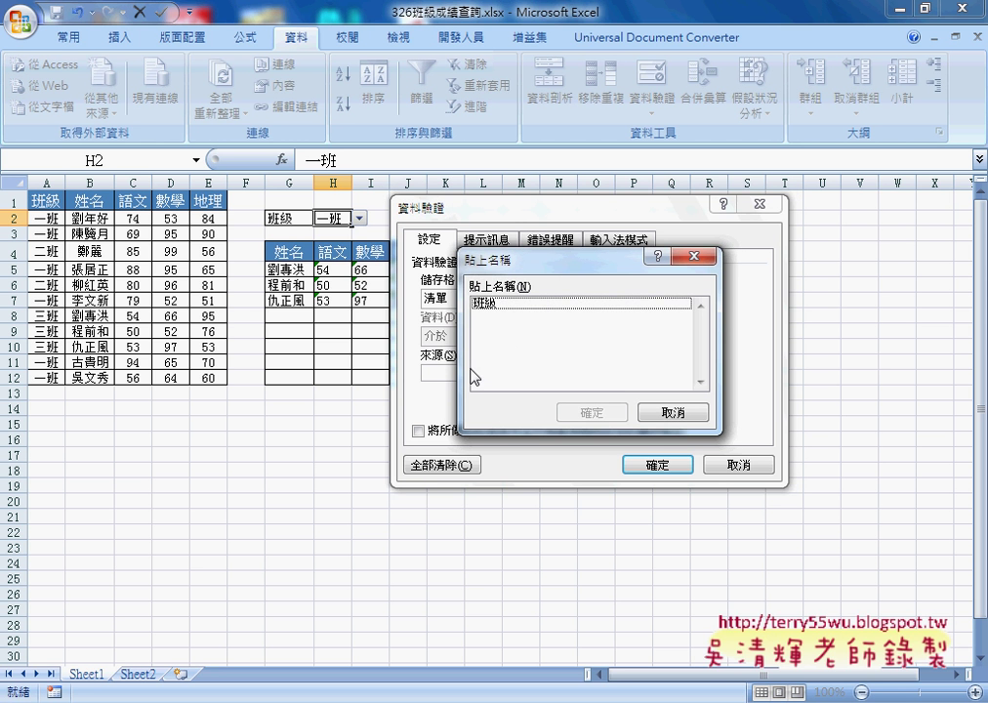
left_click(508, 303)
left_click(591, 411)
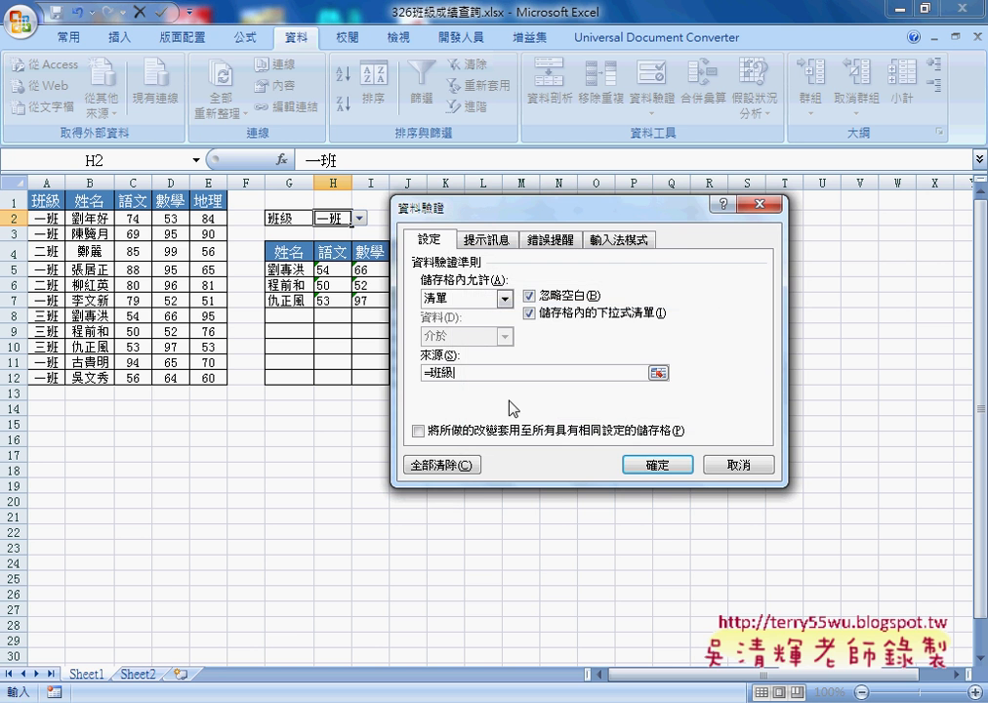
left_click(654, 468)
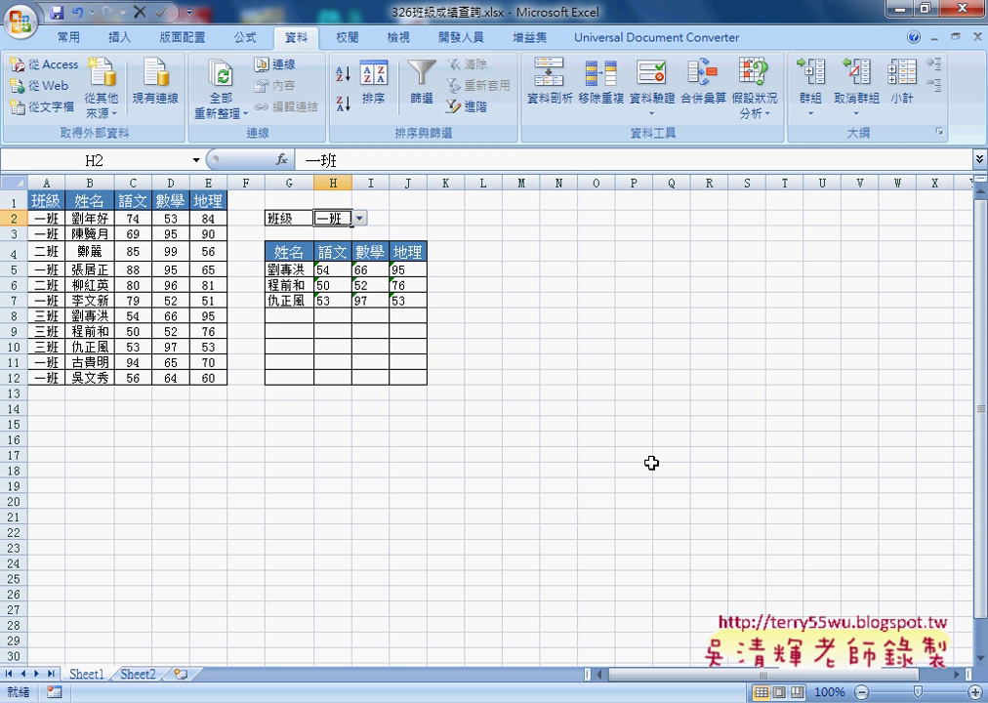
Step: Glance at H2's class list, then select the 班級 list in Sheet2 A1:A4
left_click(360, 219)
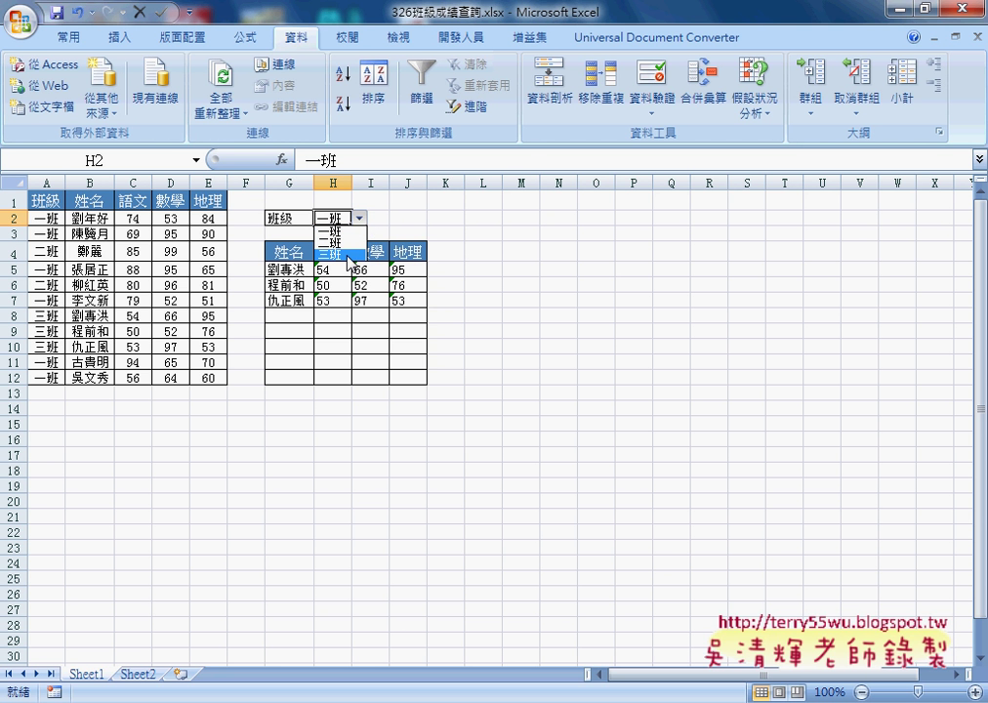
key("Escape")
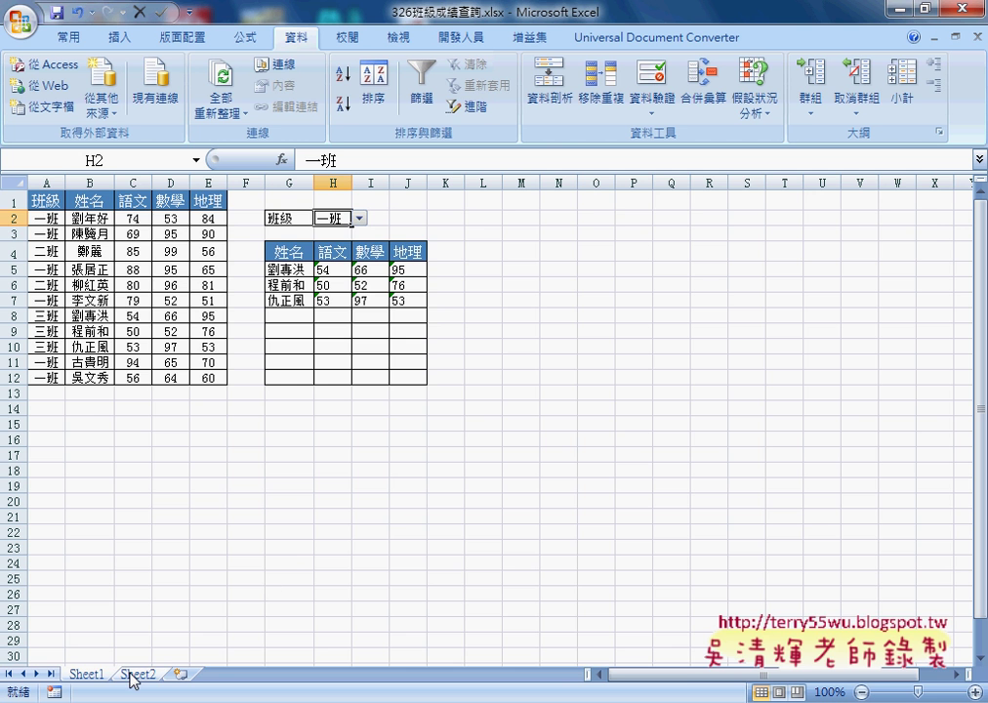
left_click(134, 673)
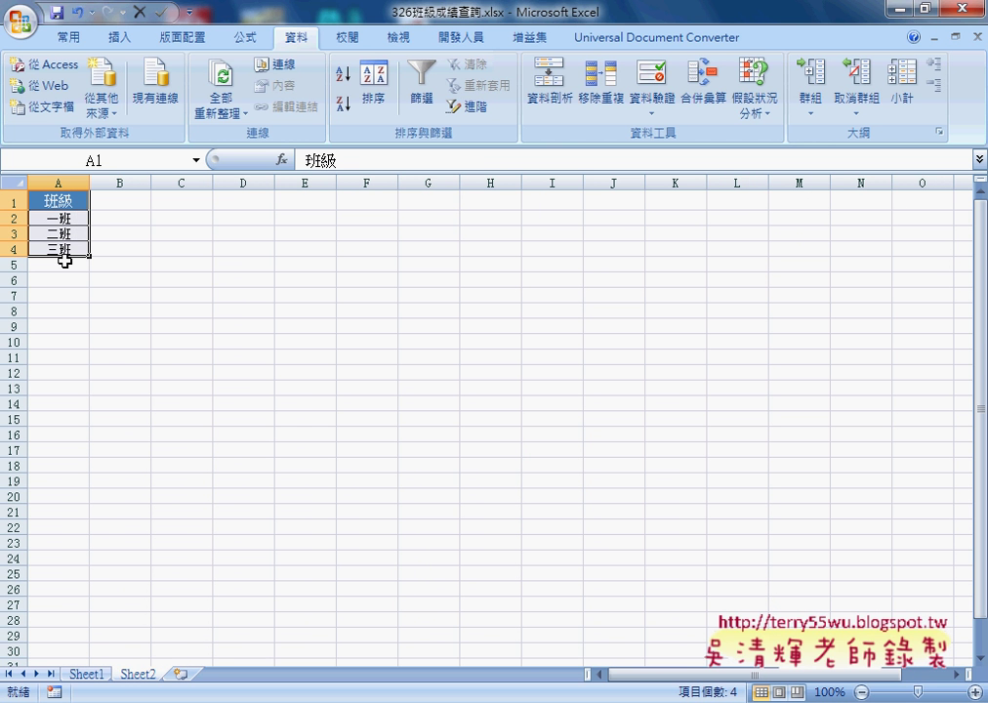
left_click_drag(61, 200, 60, 246)
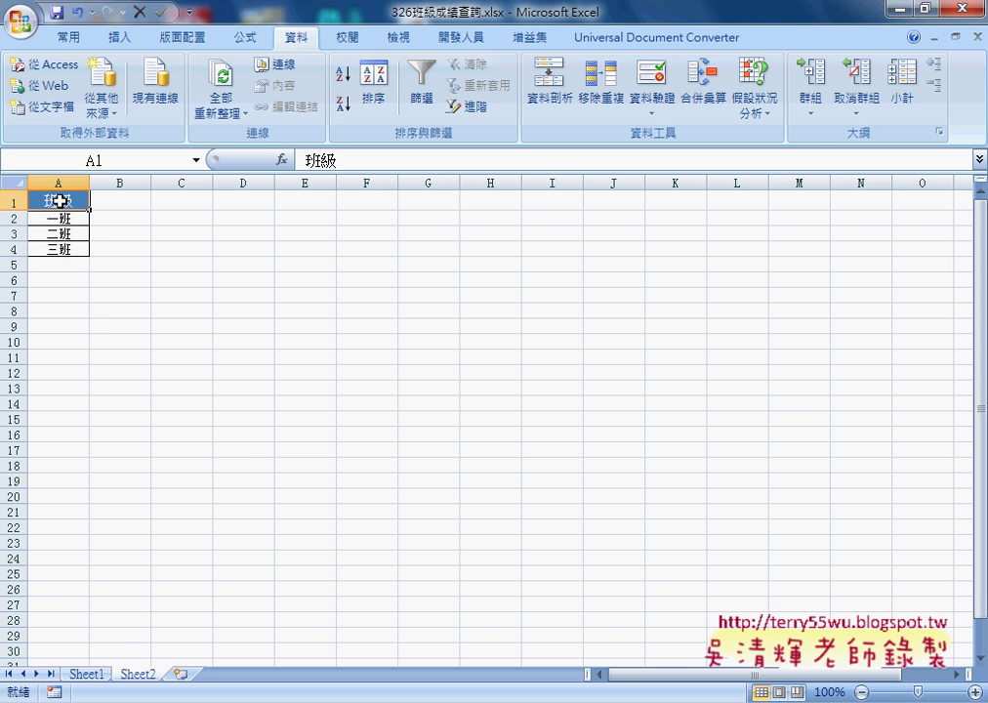
Step: In Name Manager, change 班級 to refer to =Sheet2!$A$2:$A$6 and save the change
left_click(249, 39)
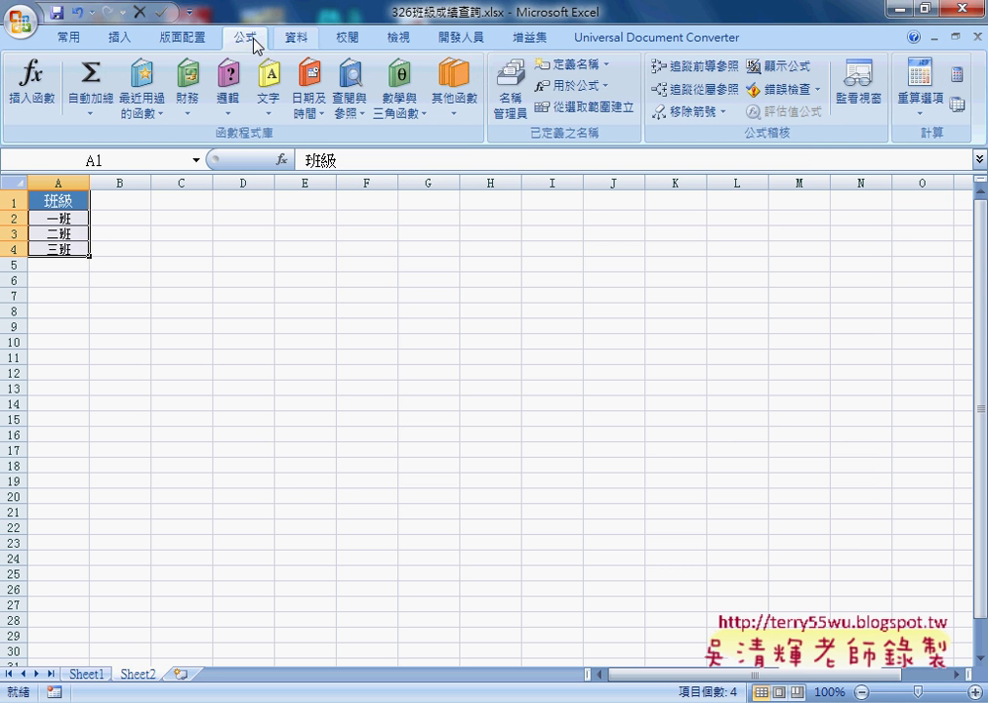
left_click(519, 108)
left_click(384, 225)
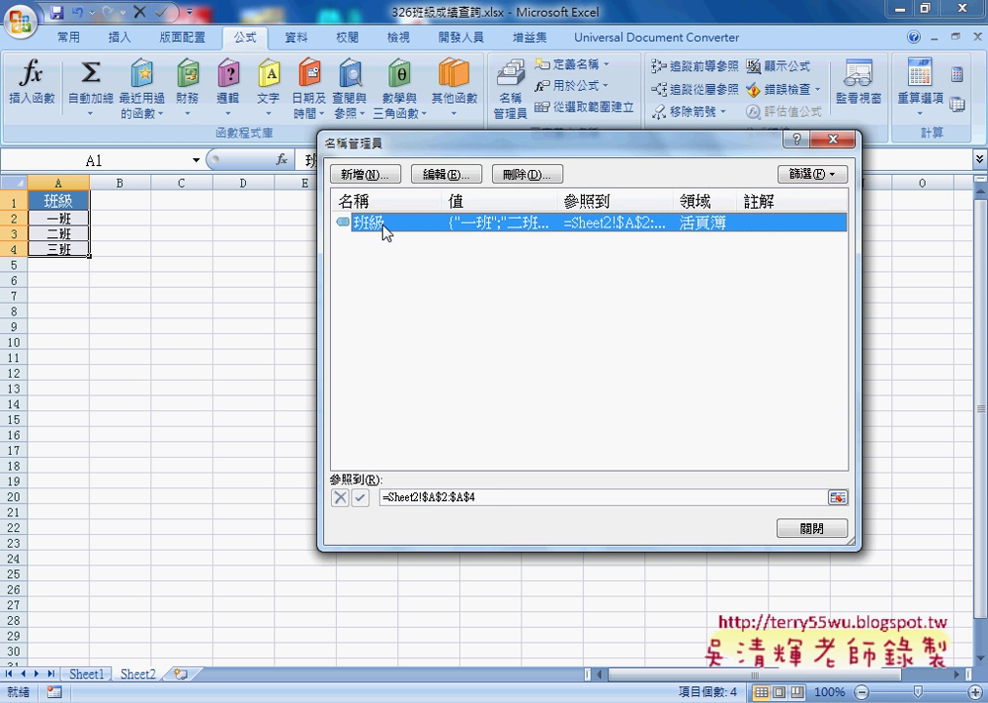
left_click(490, 498)
left_click_drag(61, 216, 63, 278)
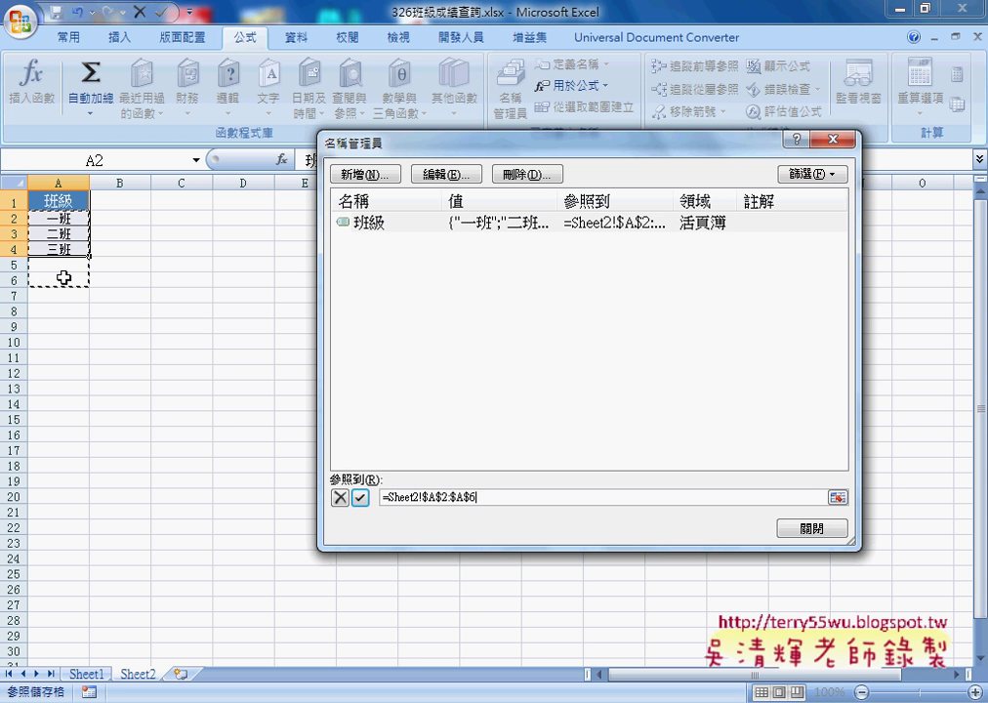
left_click(819, 532)
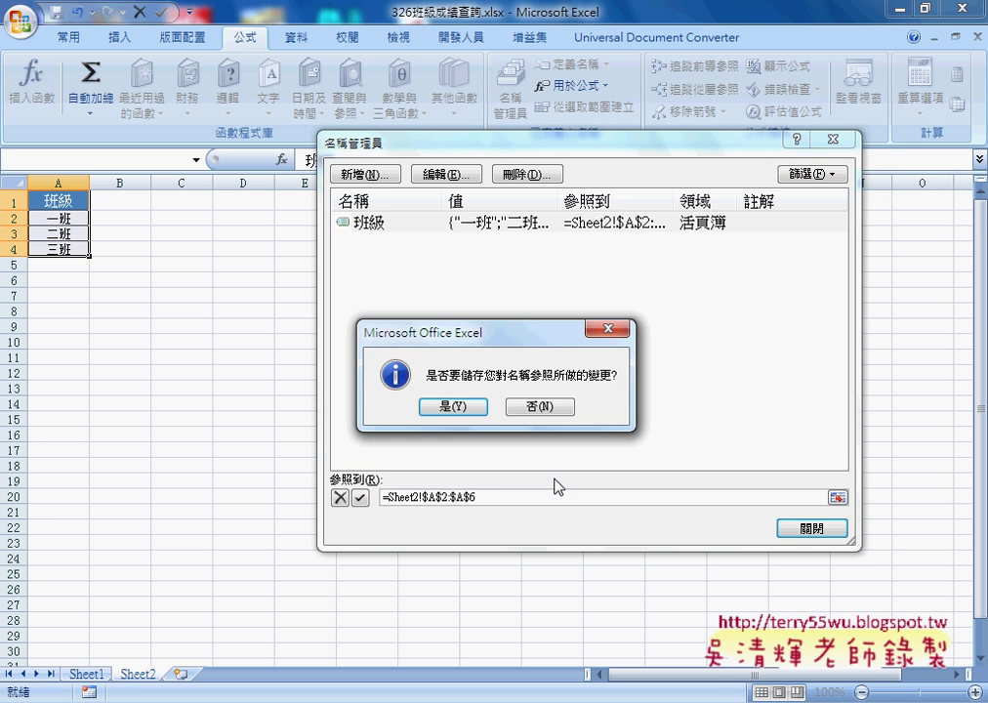
left_click(454, 418)
Step: Back on Sheet1, check H2's class dropdown choices, keeping 一班 selected
left_click(86, 674)
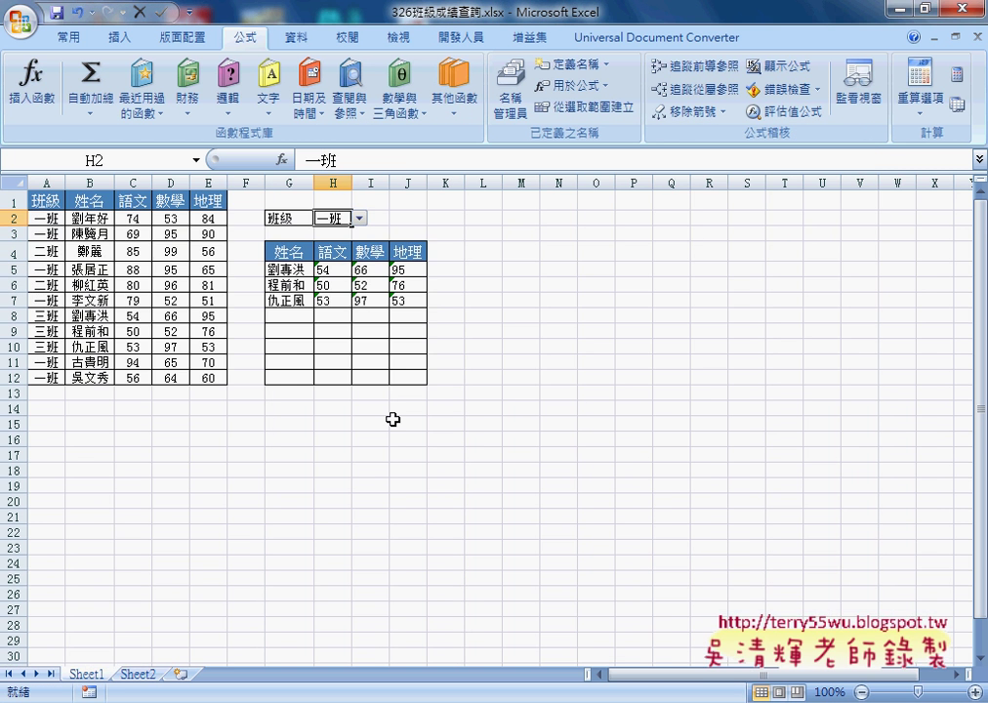
left_click(360, 218)
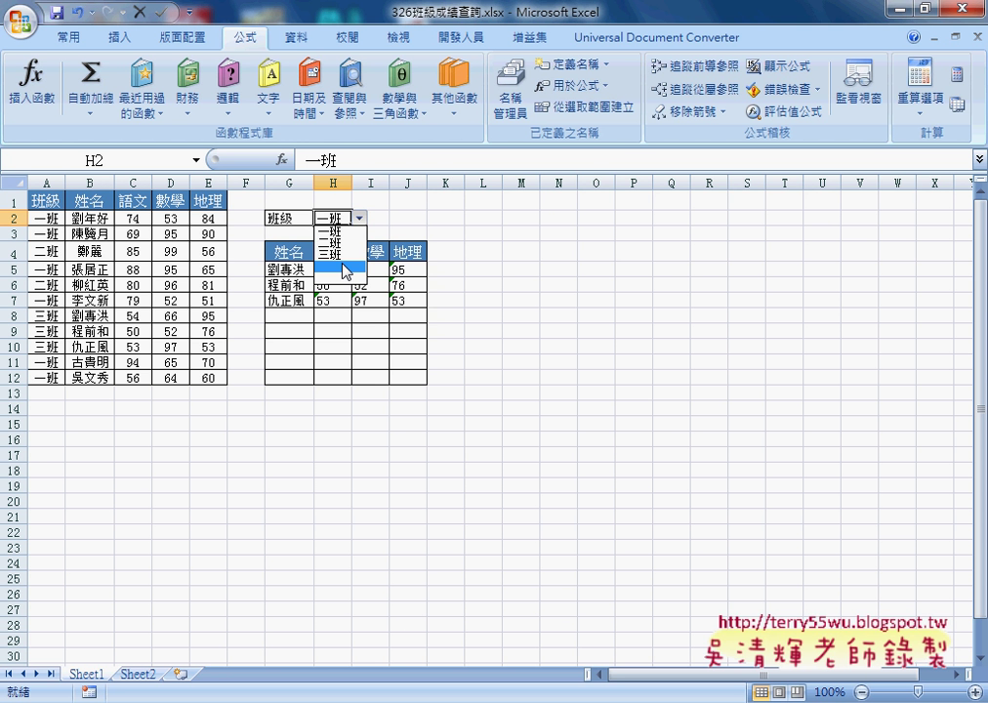
left_click(289, 36)
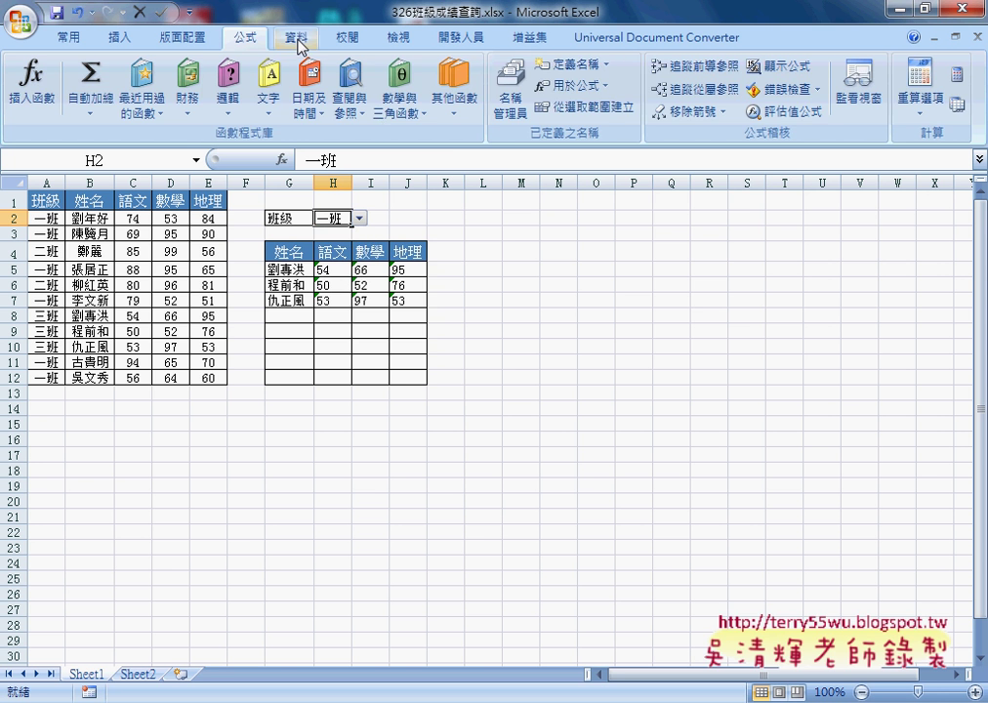
Step: Reopen Name Manager and select 班級 to confirm it refers to =Sheet2!$A$2:$A$6
left_click(296, 37)
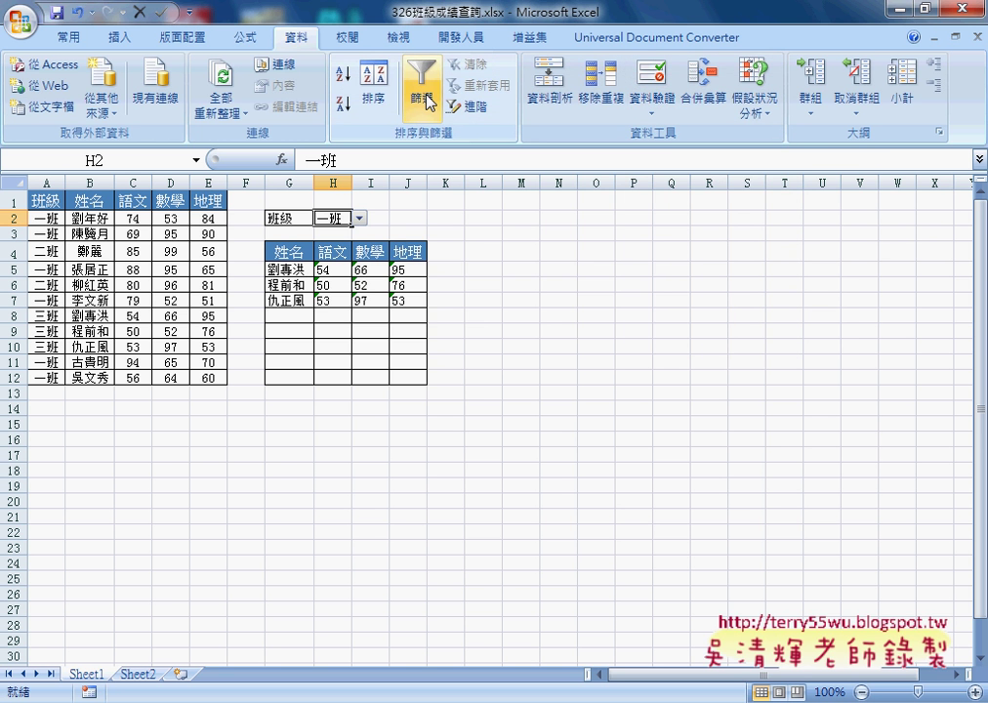
left_click(256, 37)
left_click(508, 104)
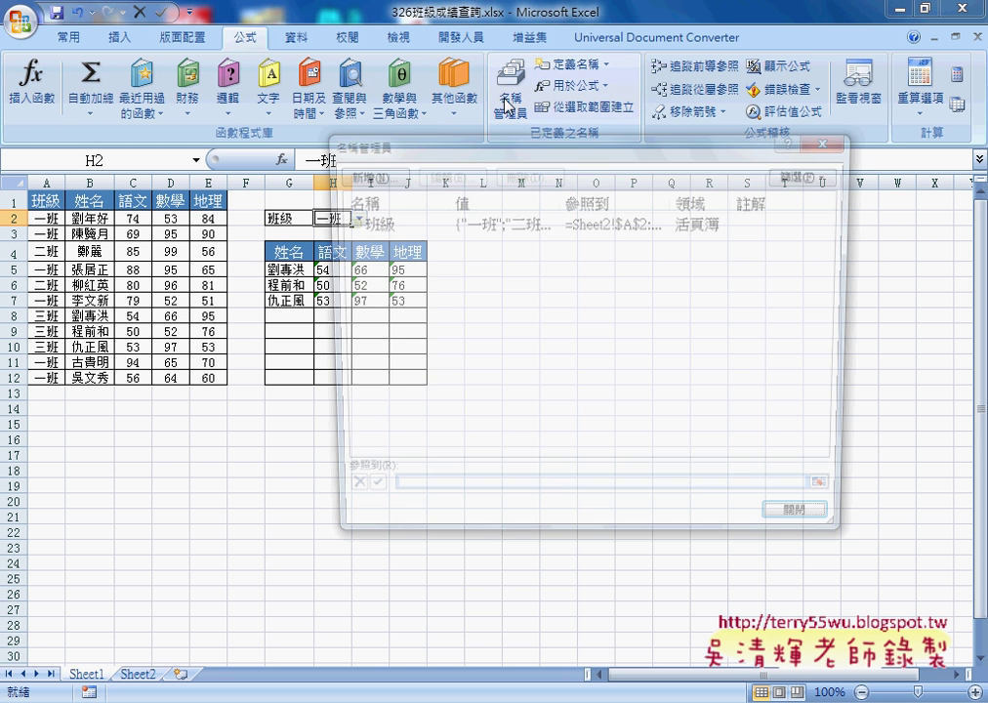
left_click(379, 223)
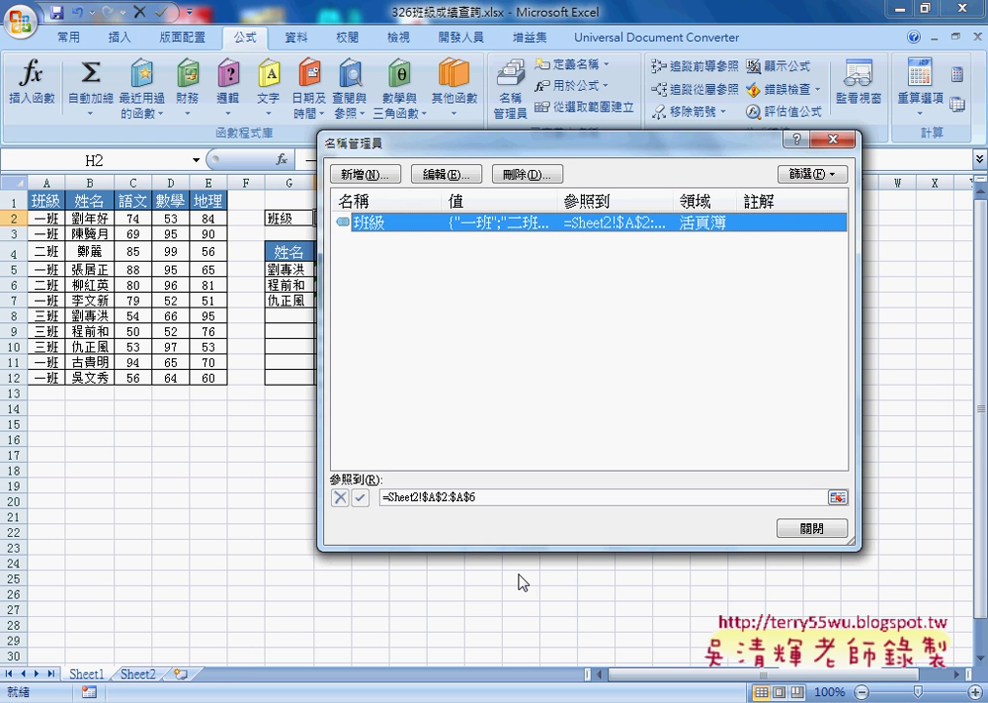
Step: Close the Name Manager dialog
left_click(812, 529)
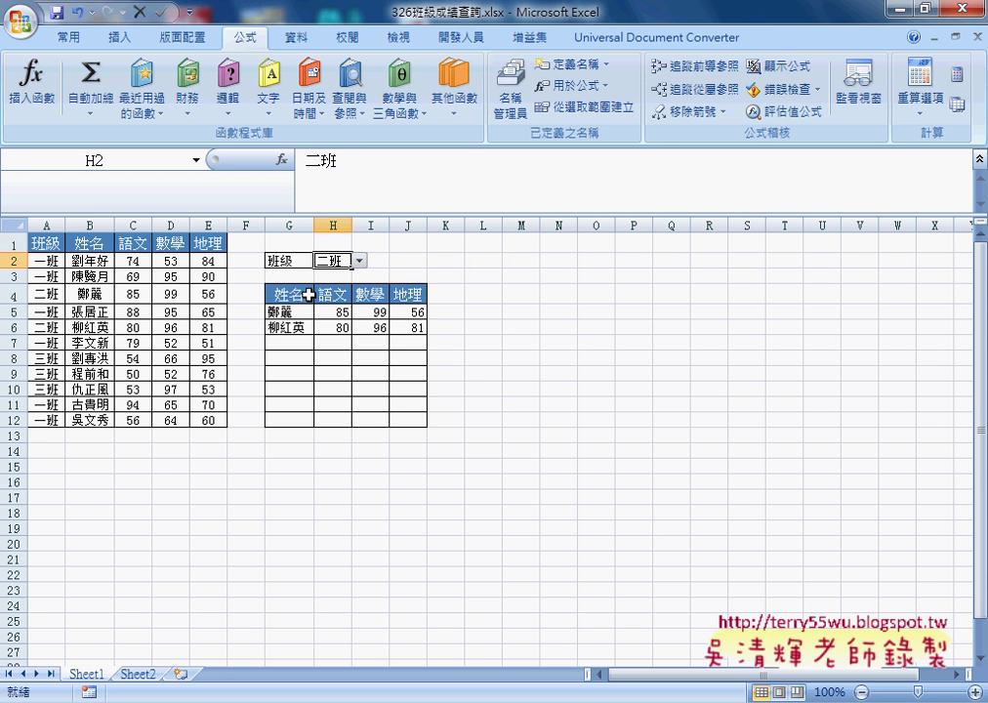
Step: Inspect G5's array formula, choose 一班 in H2, and select G5:J12's shared formula
left_click(286, 312)
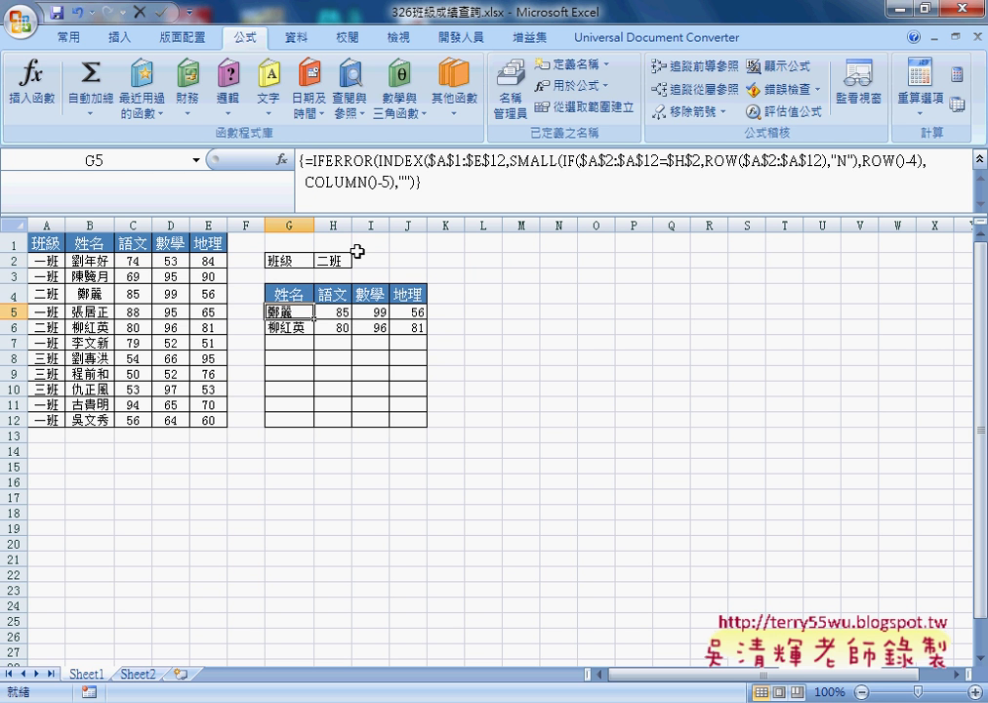
left_click(332, 261)
left_click(359, 261)
left_click(332, 273)
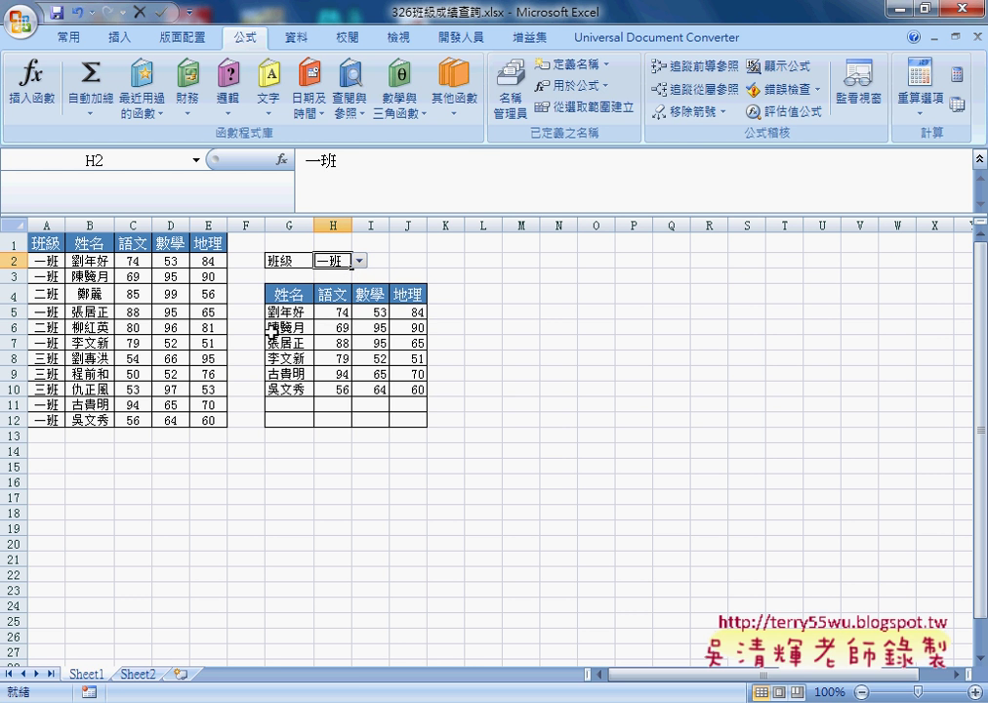
mouse_move(278, 312)
left_mouse_down()
mouse_move(348, 420)
mouse_move(414, 427)
left_mouse_up()
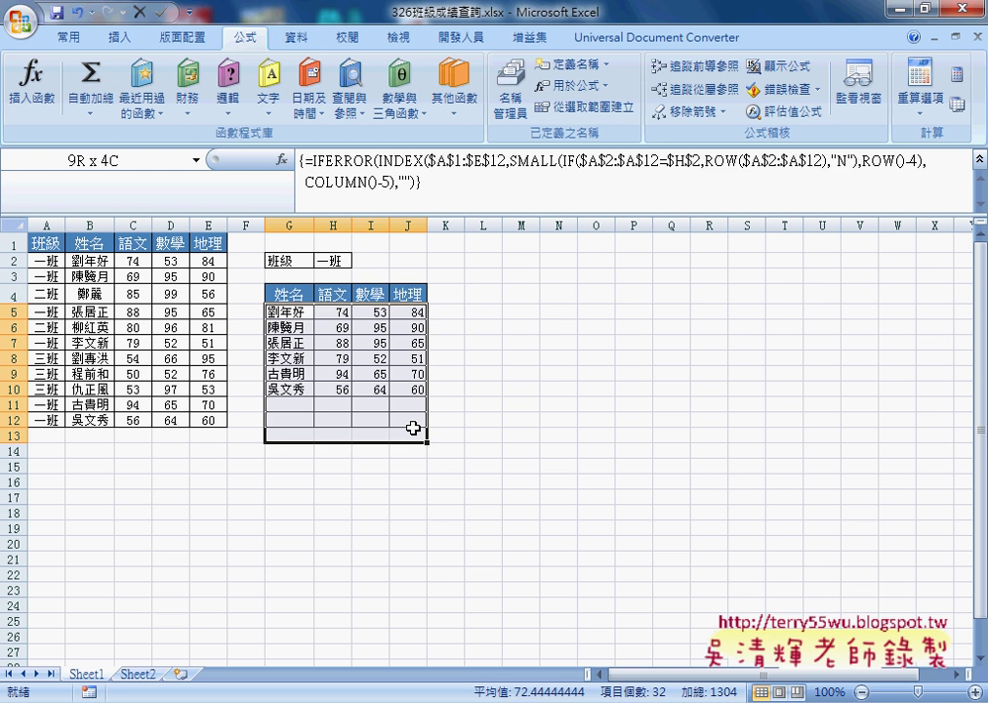
left_click(337, 261)
left_click(360, 261)
left_click(332, 289)
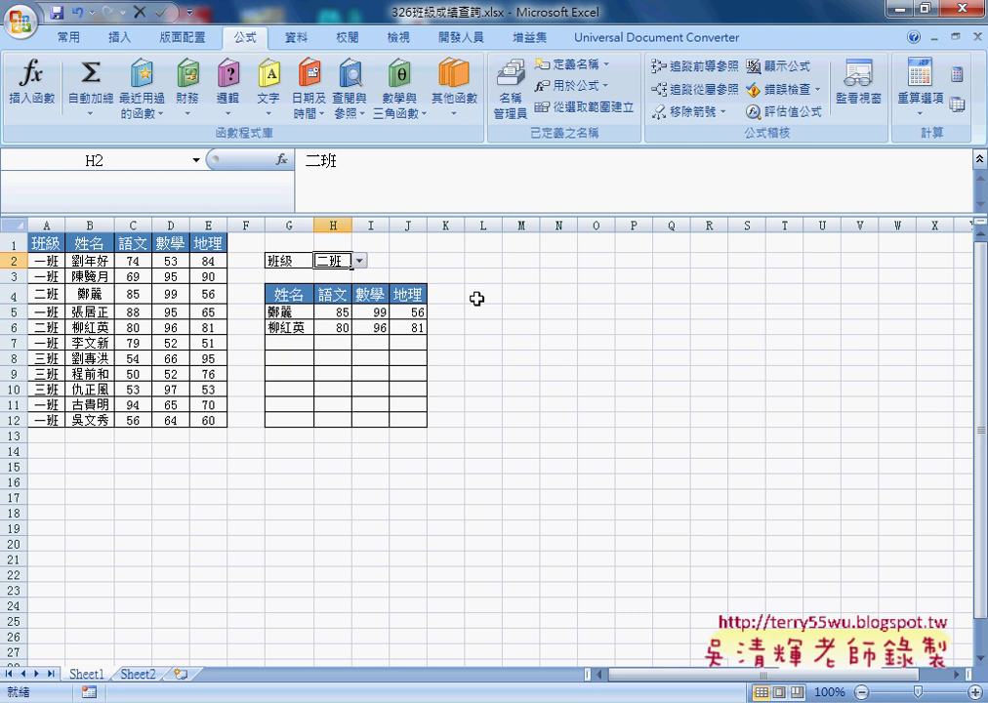
left_click(359, 261)
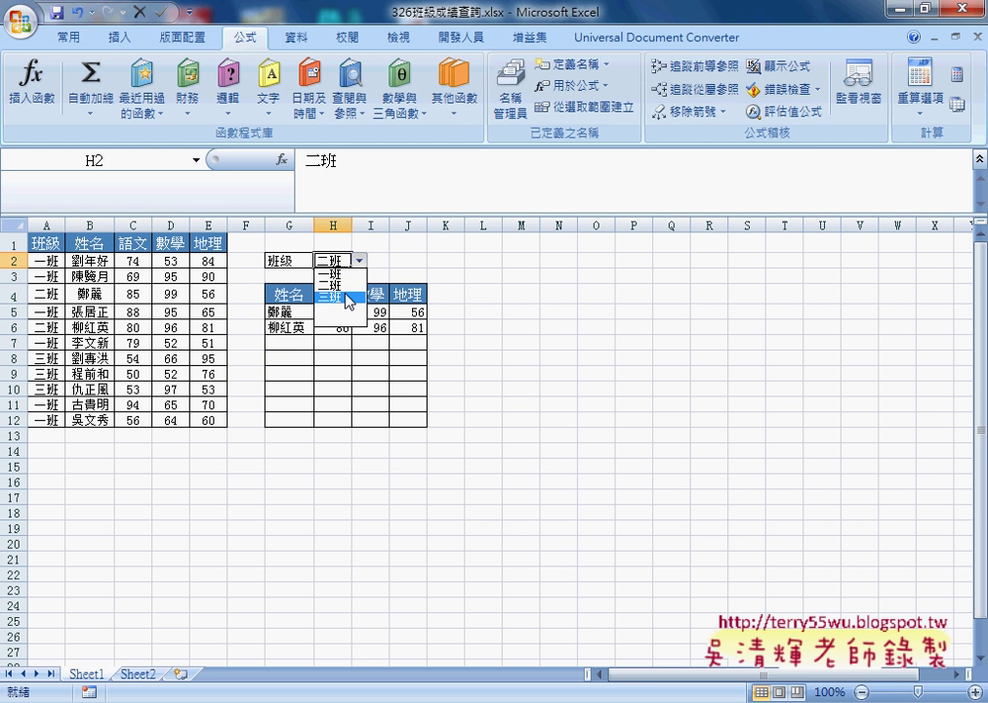
left_click(347, 298)
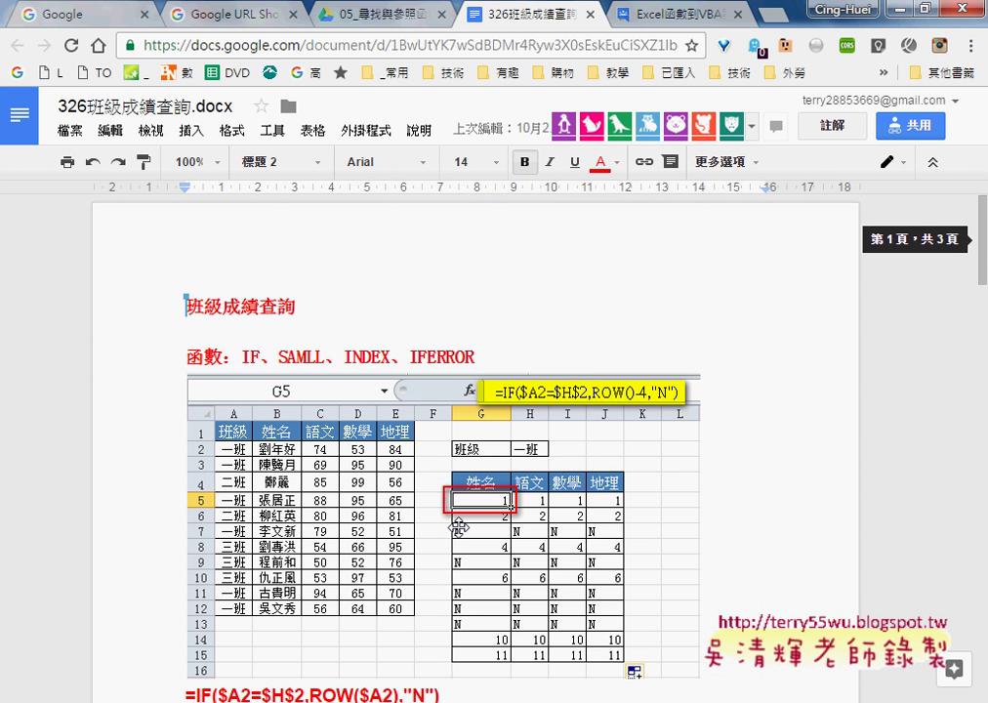
Step: Highlight the IF, SAMLL, INDEX and IFERROR names in the notes' heading, then return to Excel
left_click_drag(242, 358, 500, 363)
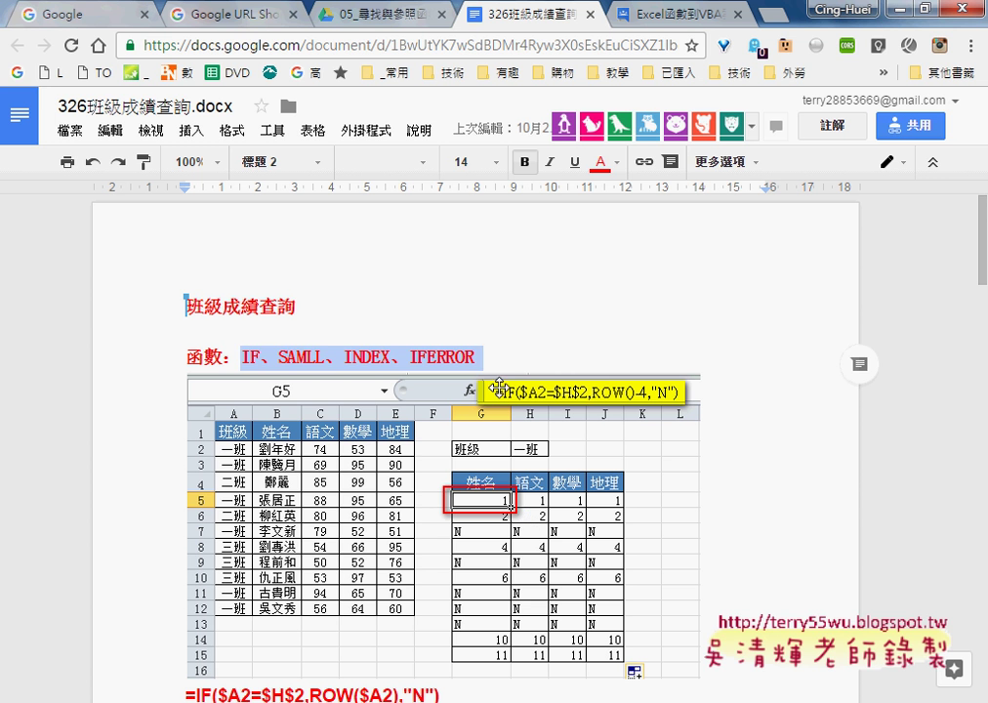
left_click_drag(277, 356, 326, 357)
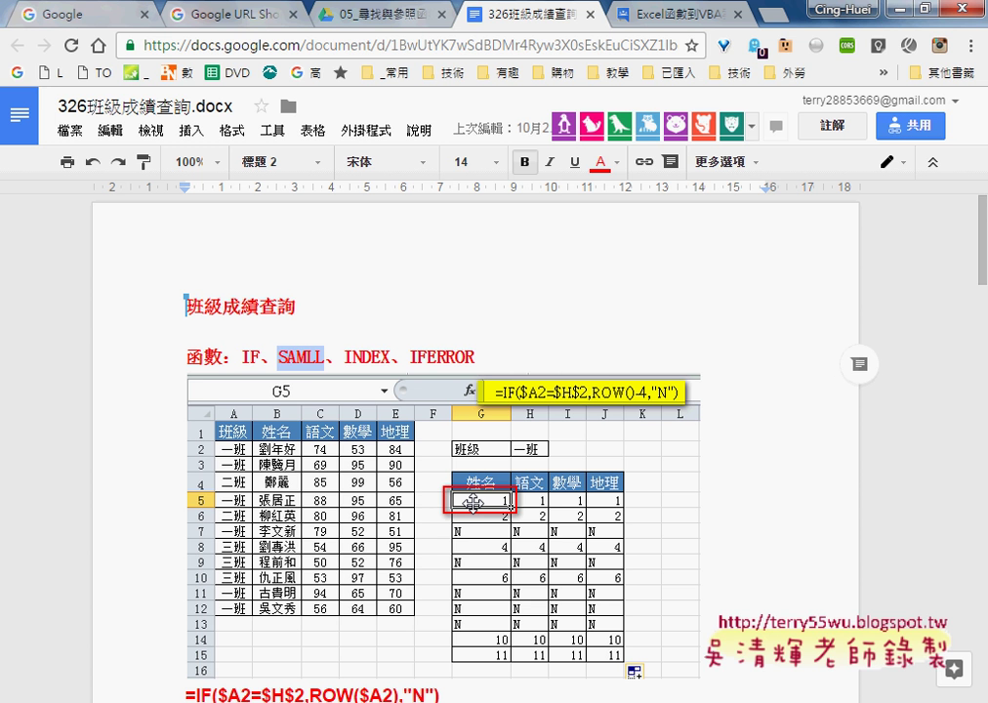
left_click_drag(345, 358, 387, 363)
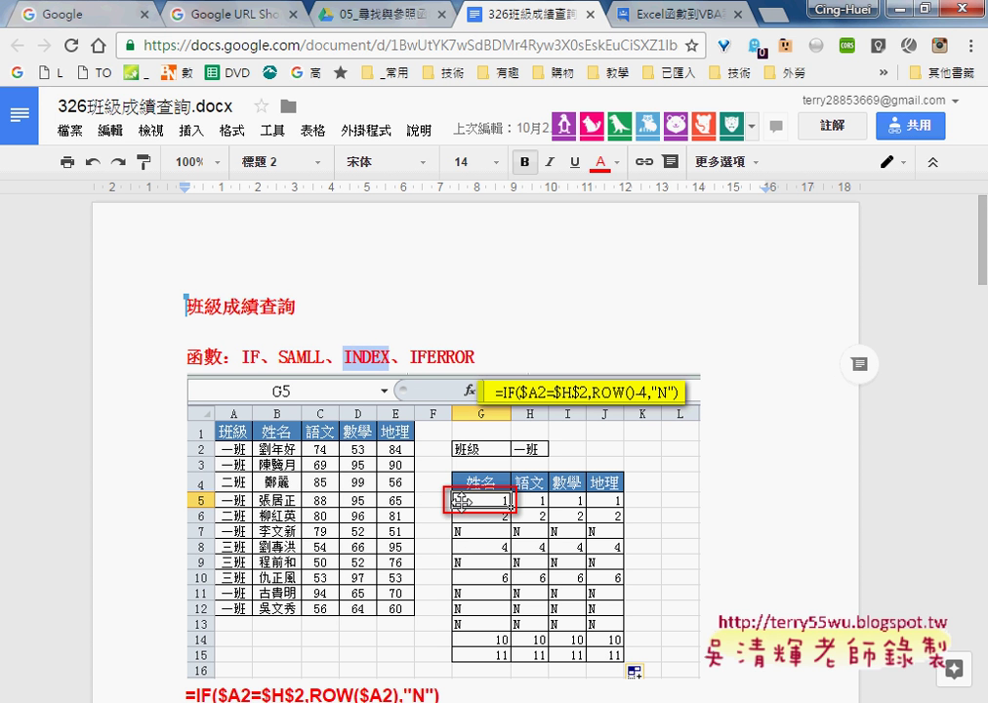
left_click_drag(409, 358, 481, 360)
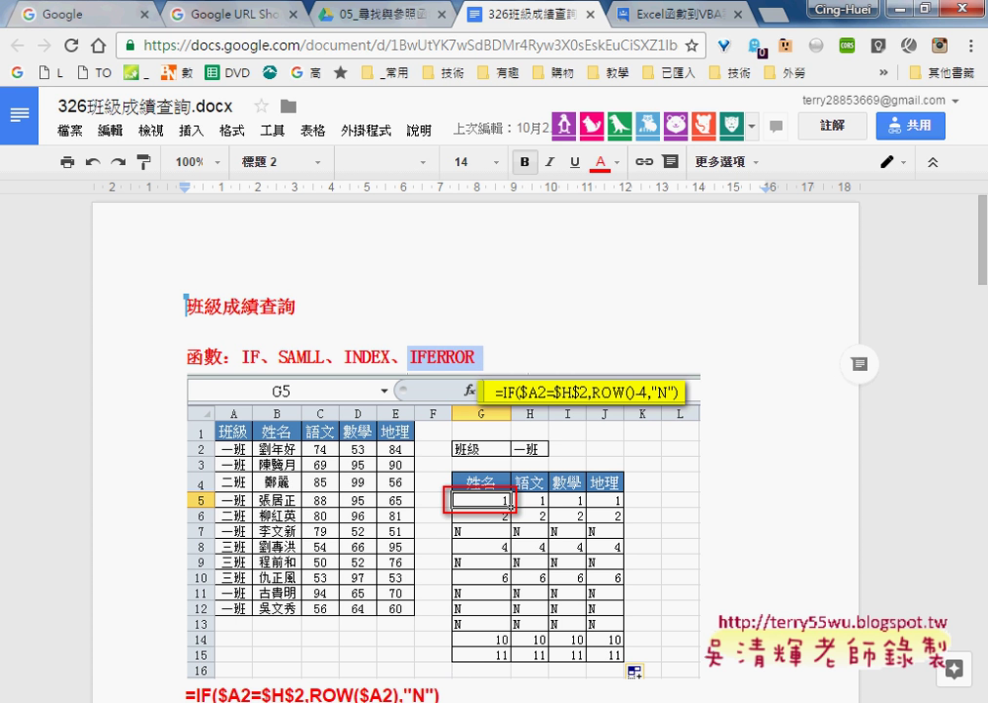
key("alt+Tab")
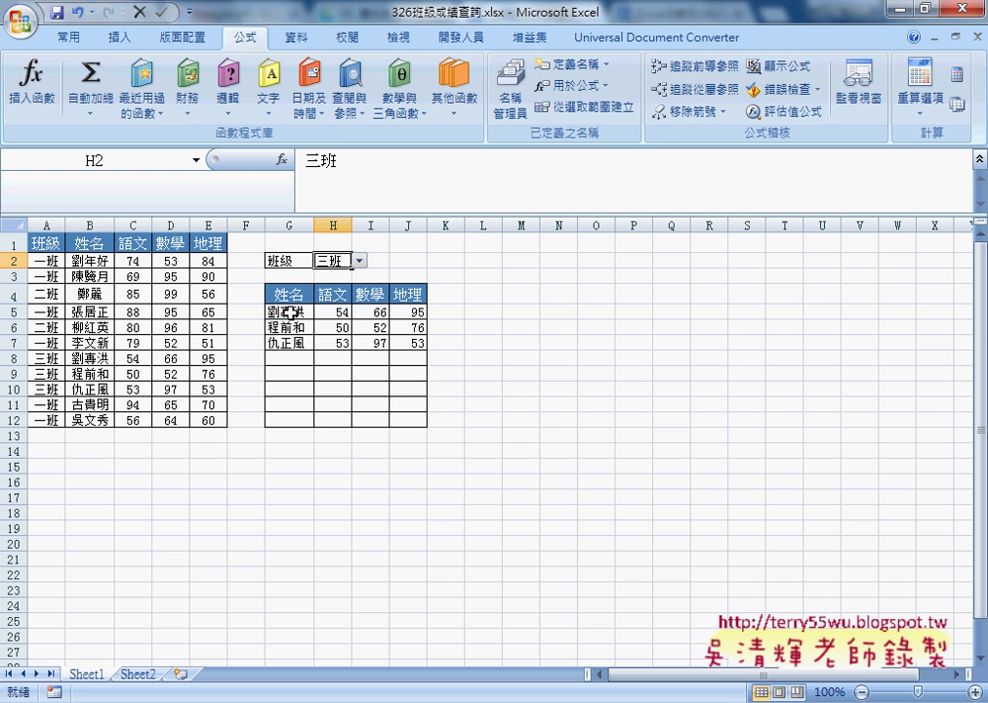
Step: Inspect G5's array formula, then delete the contents of G5:J12
left_click(290, 313)
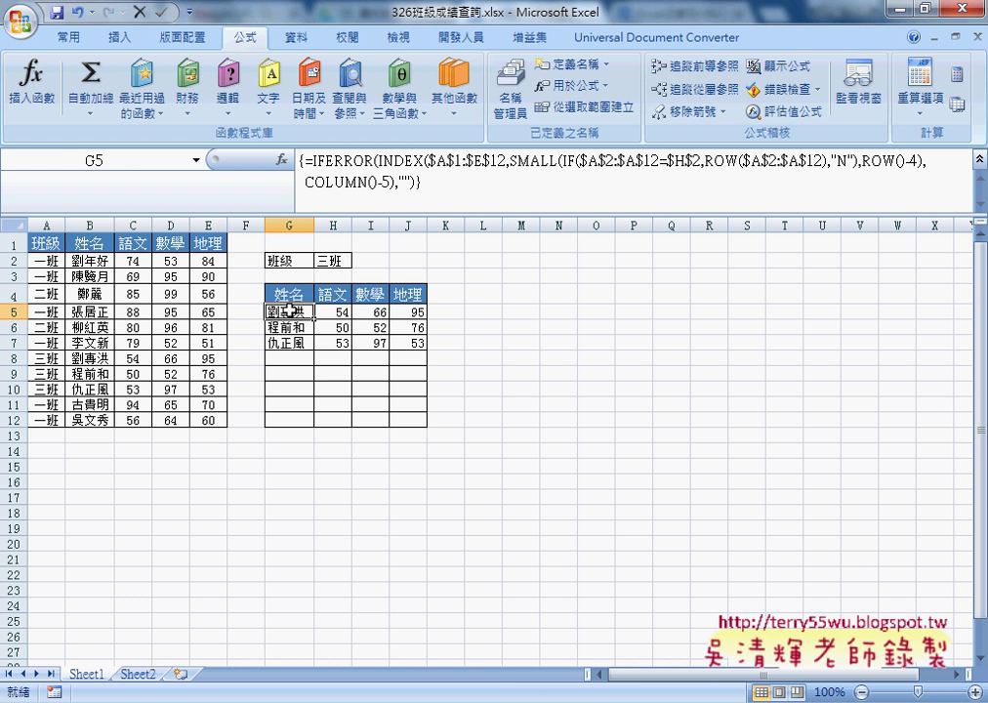
left_click_drag(290, 310, 400, 419)
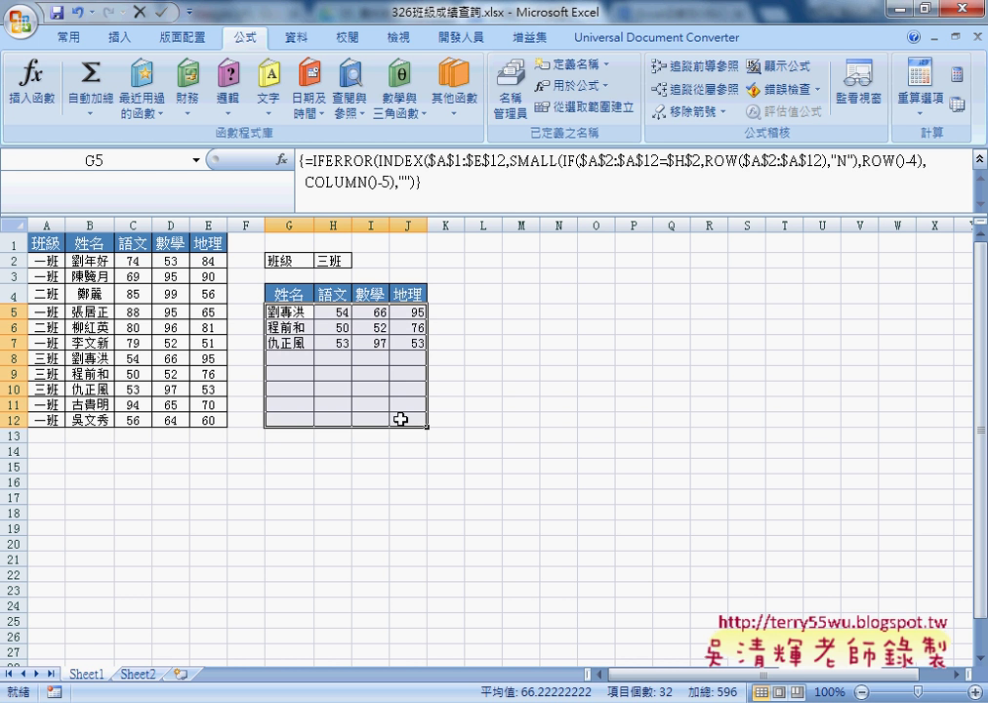
key("Delete")
Step: Start an IF function in G5 with the logical test A2=H2
left_click(289, 310)
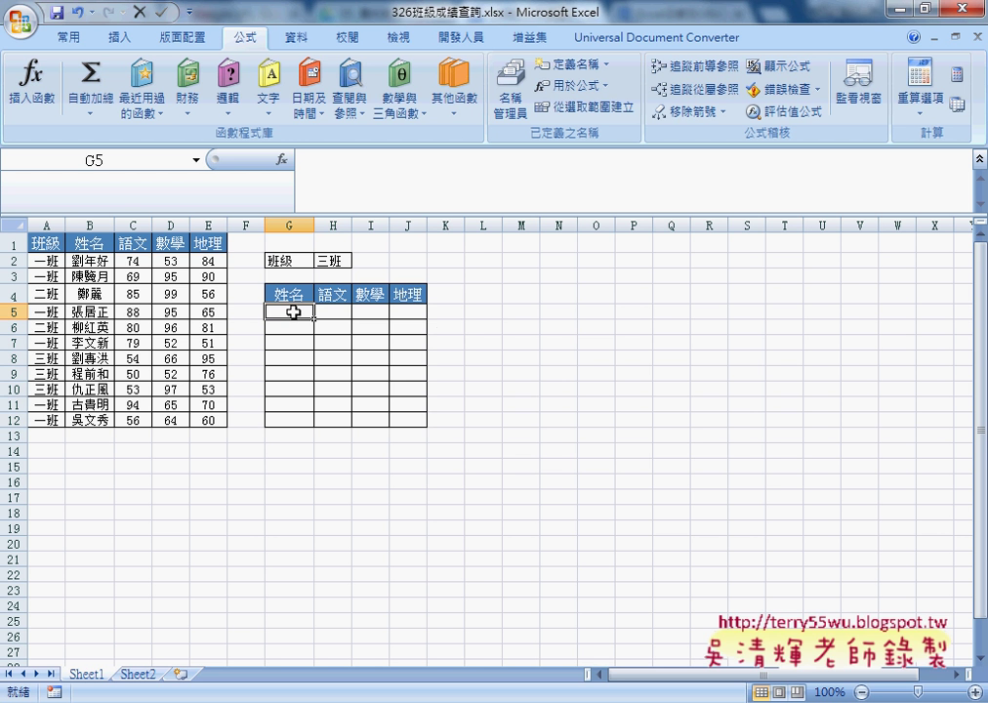
left_click(282, 160)
double_click(442, 331)
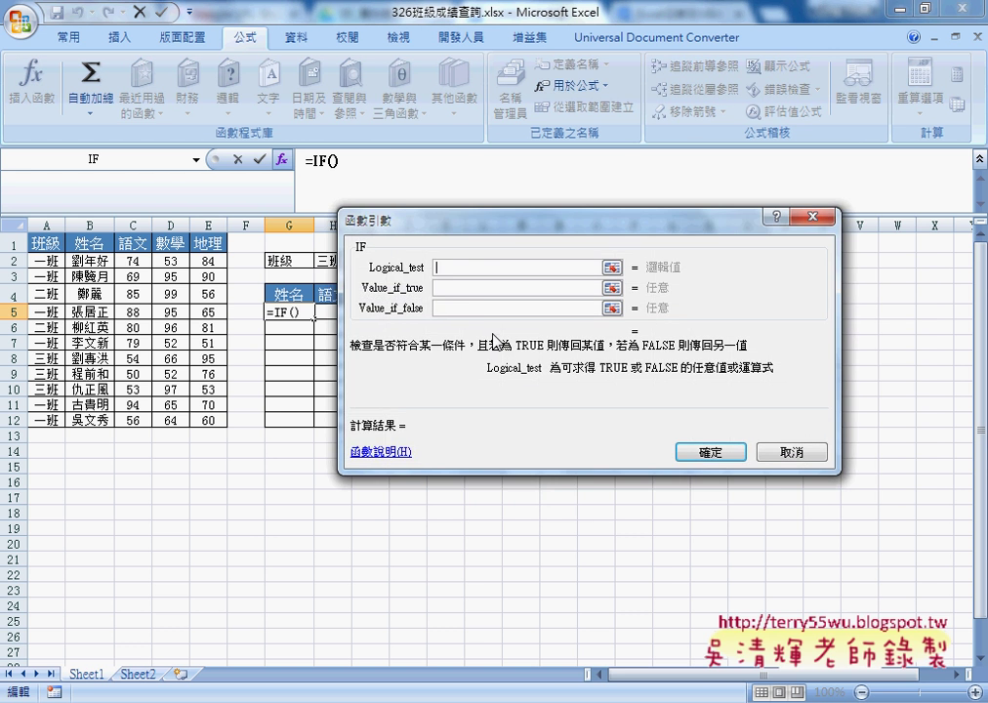
left_click_drag(418, 228, 501, 235)
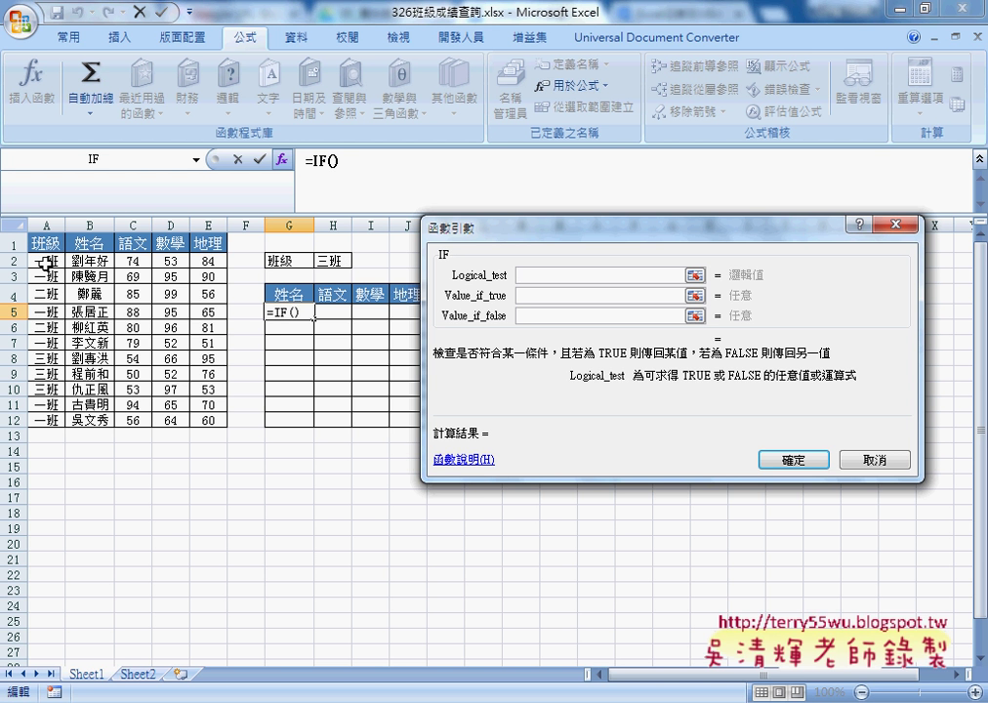
left_click(46, 264)
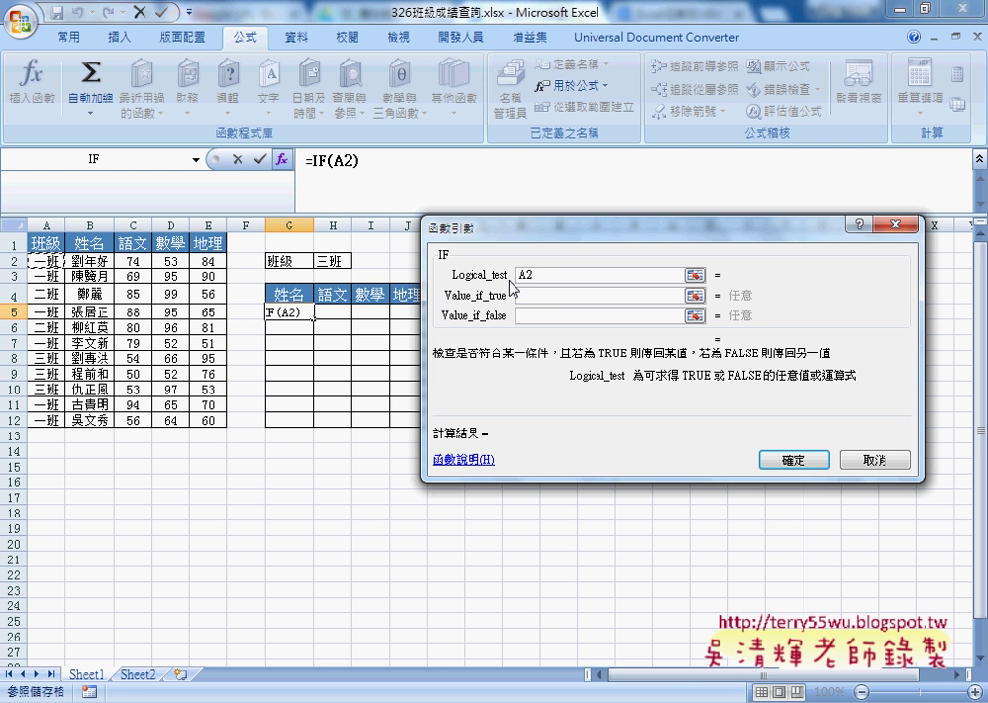
type("=")
left_click(337, 259)
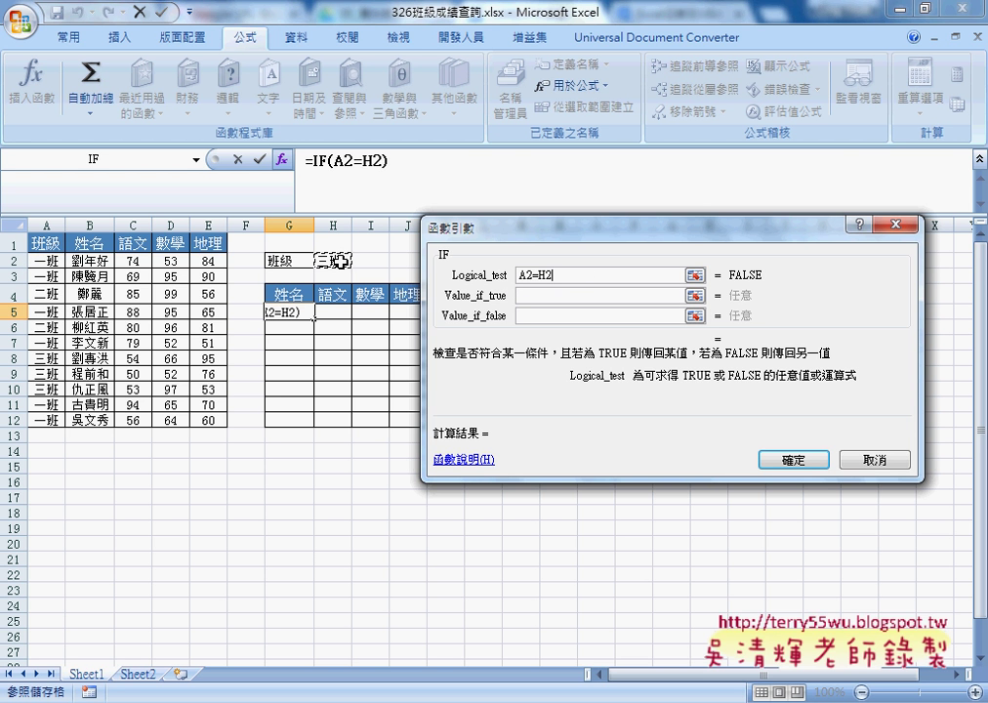
Step: Set the IF's true value to ROW(A2) and its false value to "N", and confirm
left_click(539, 296)
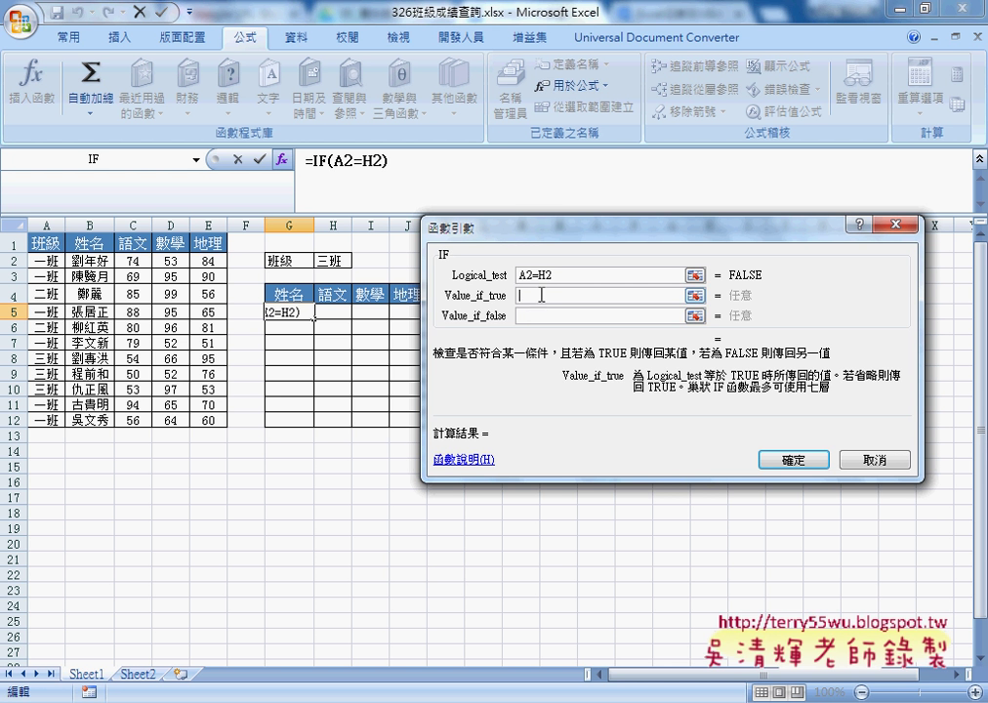
type("r")
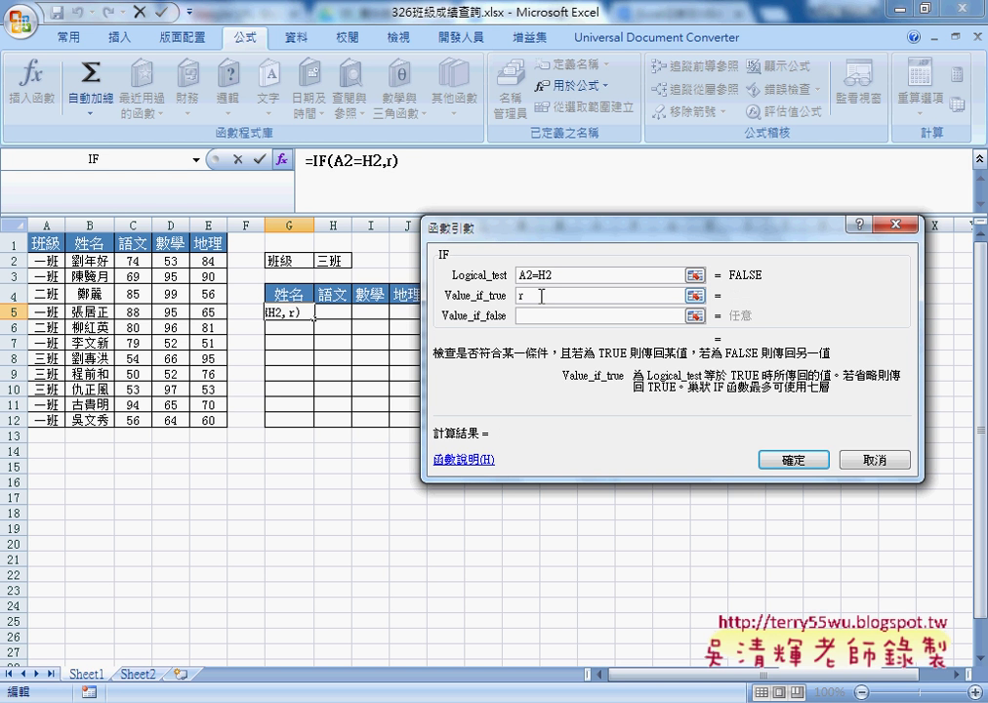
type("ow")
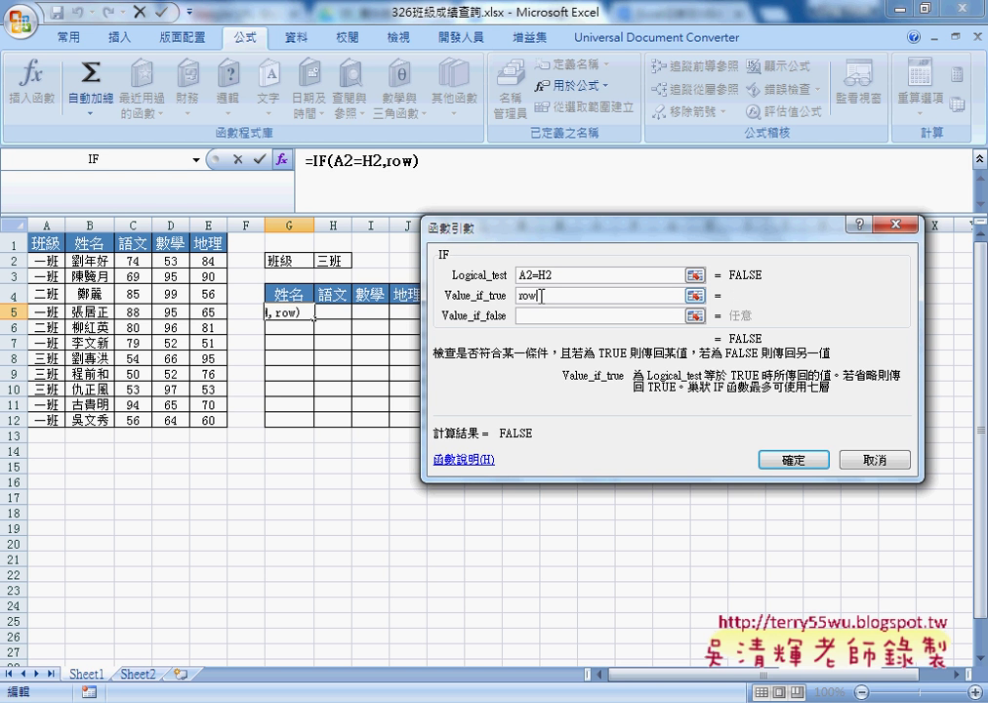
type("()")
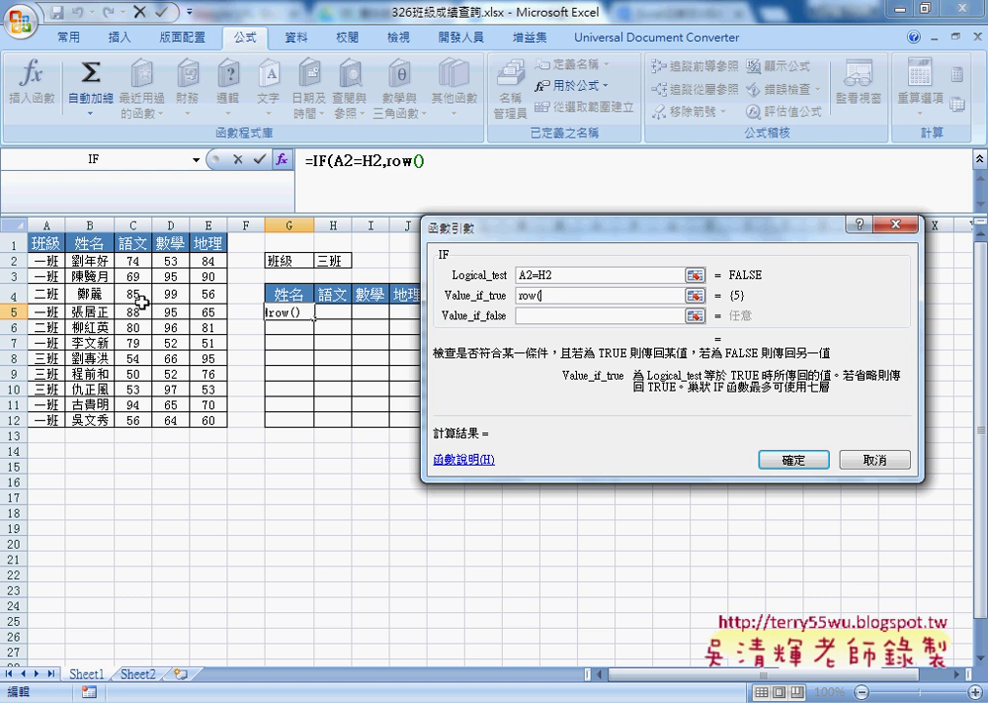
left_click(46, 262)
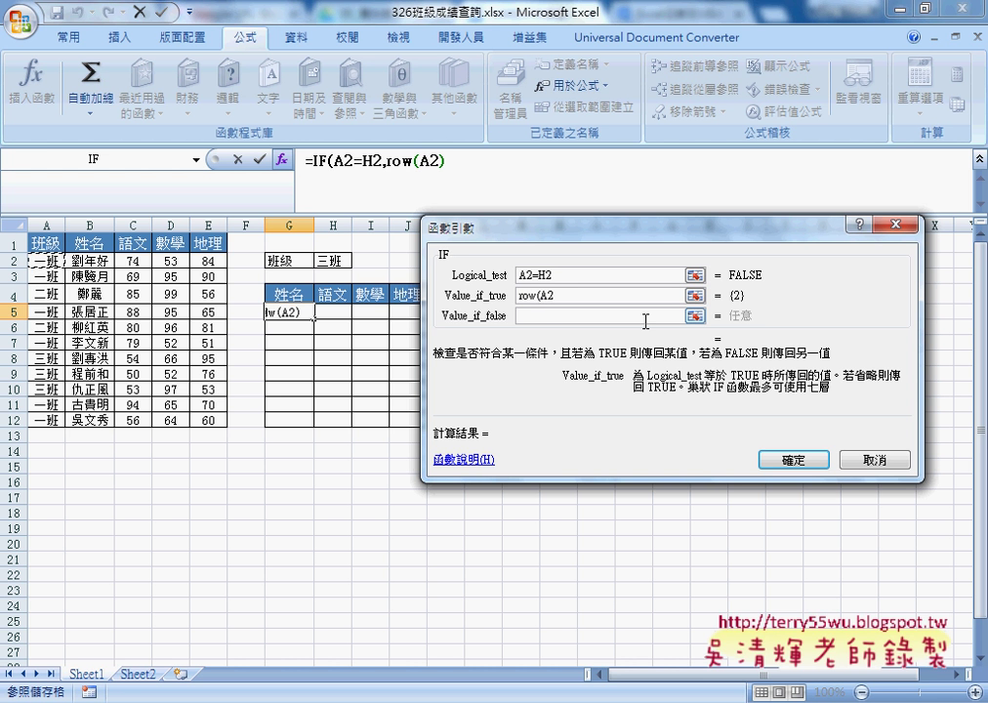
type(")")
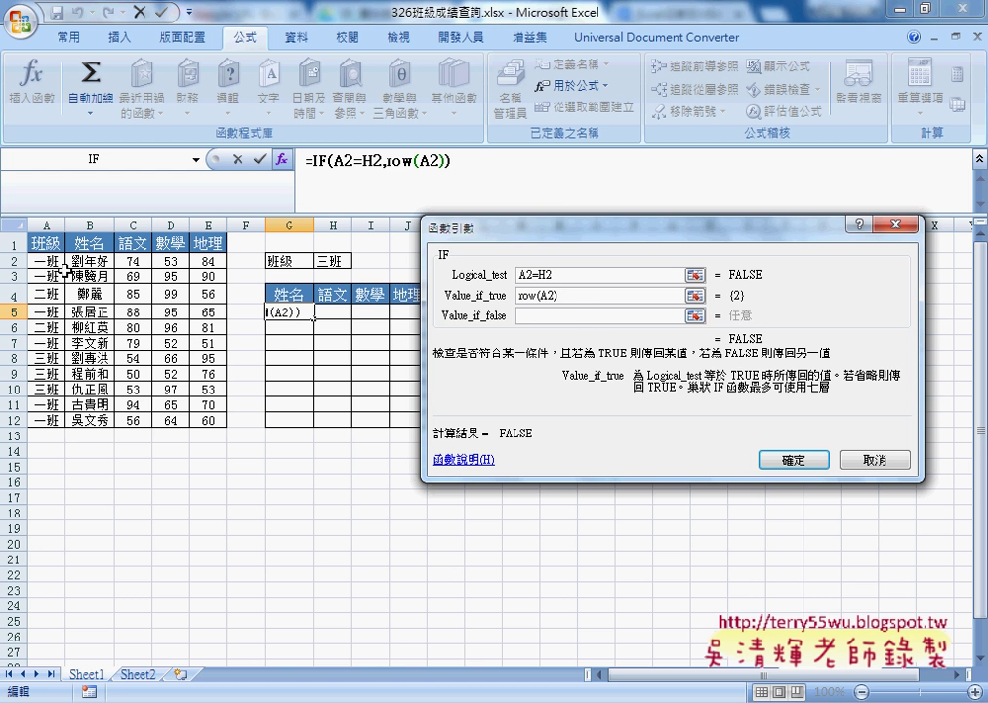
left_click(564, 315)
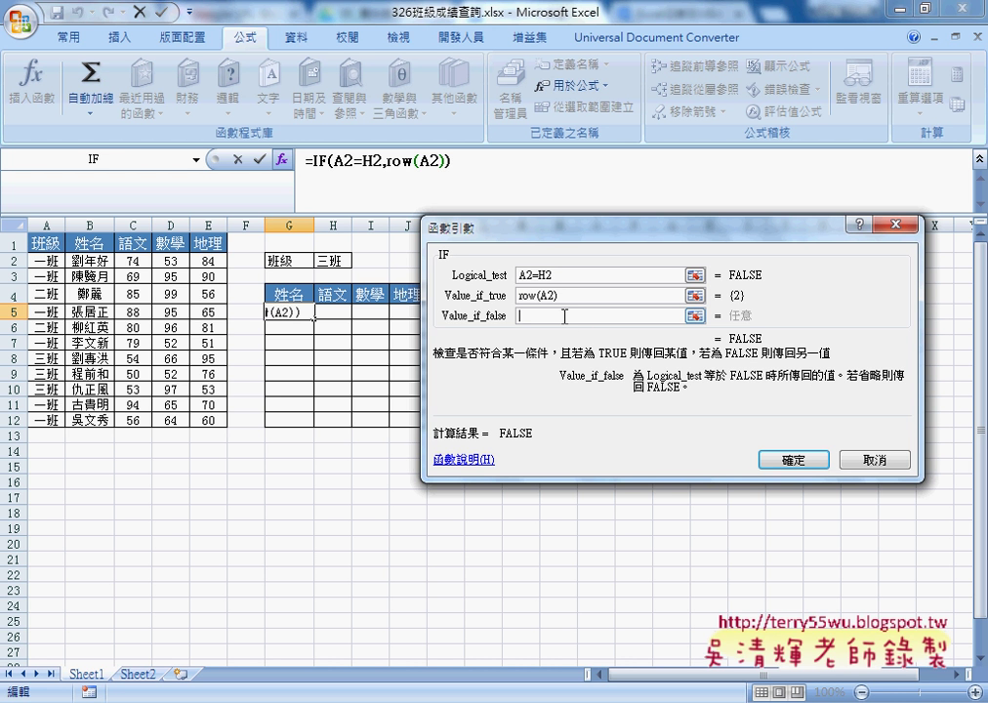
type("\"N\"")
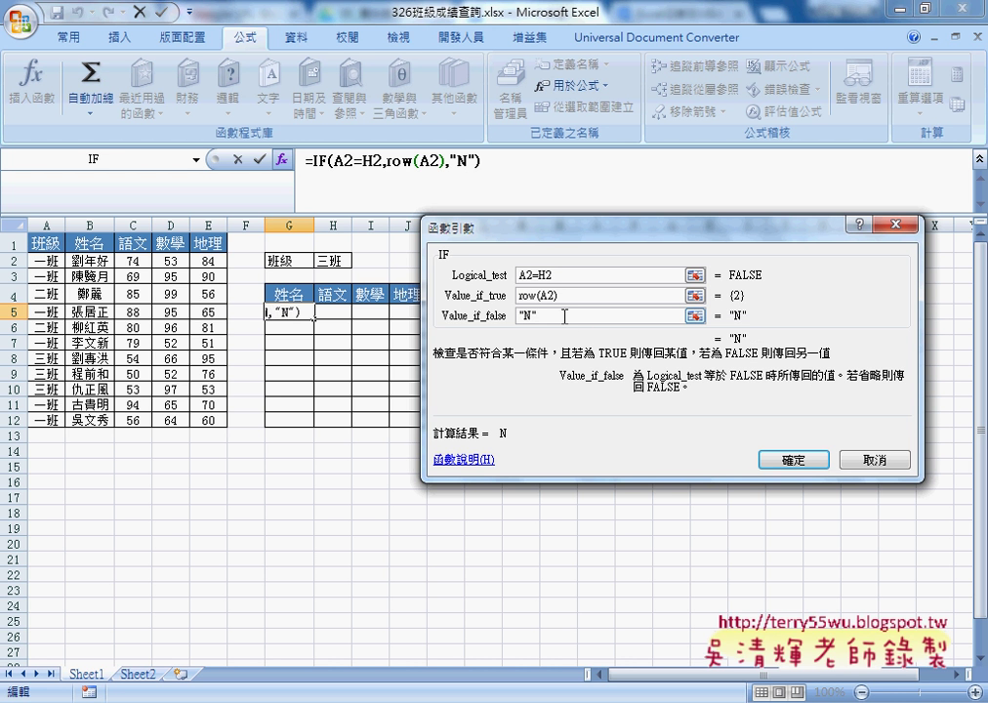
left_click(793, 459)
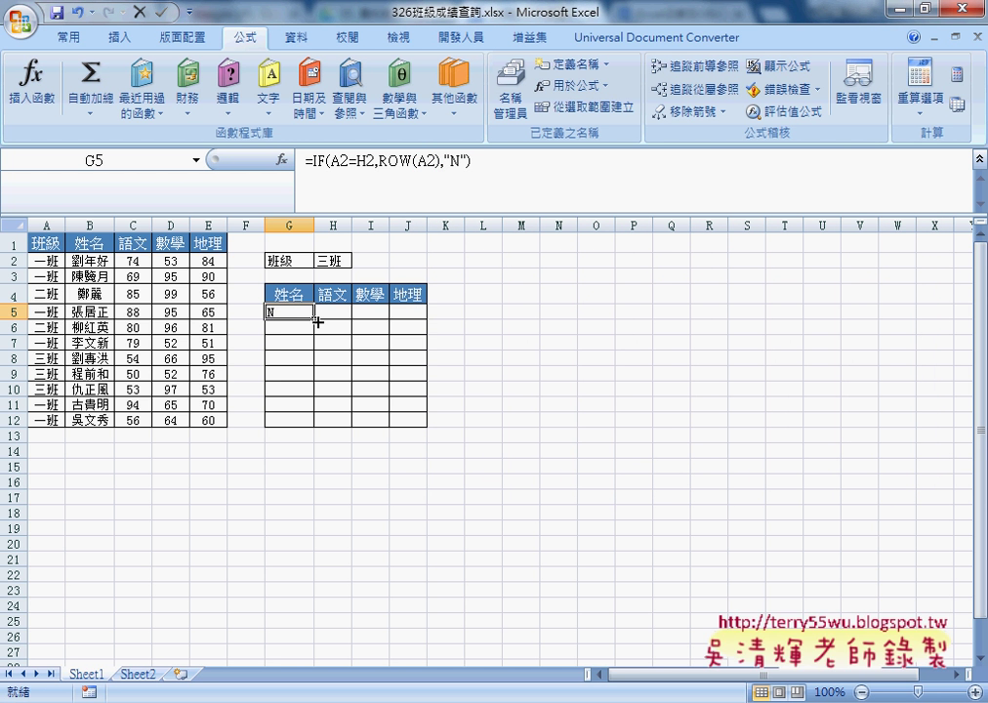
Step: Edit the G5 formula so it reads =IF($A2=$H$2,ROW(A2),"N")
left_click(359, 164)
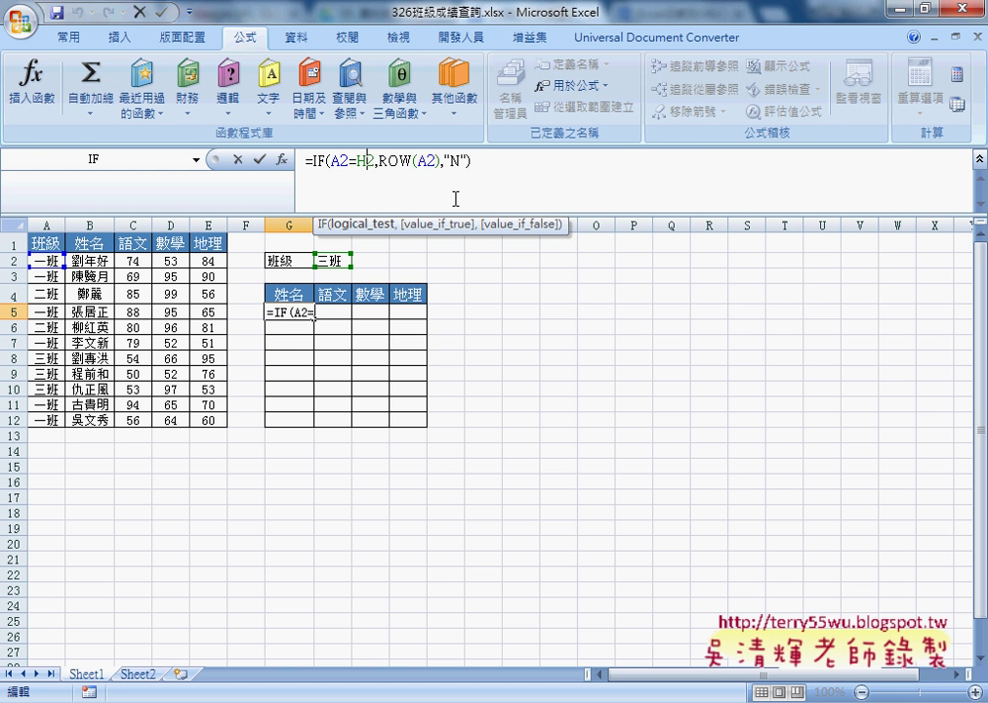
key("F4")
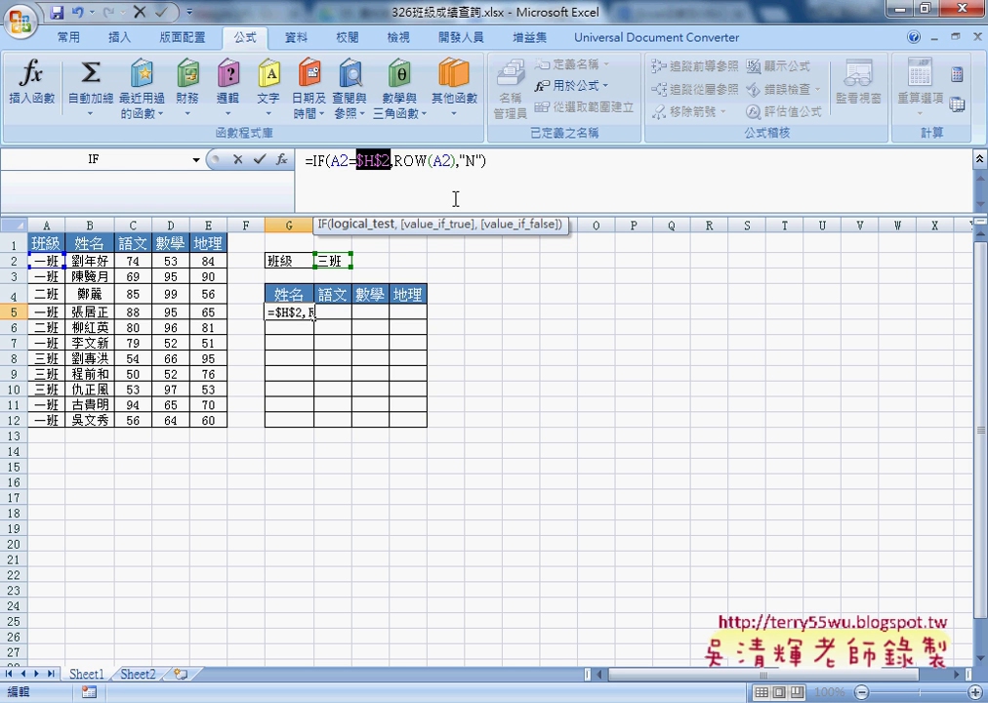
left_click(335, 163)
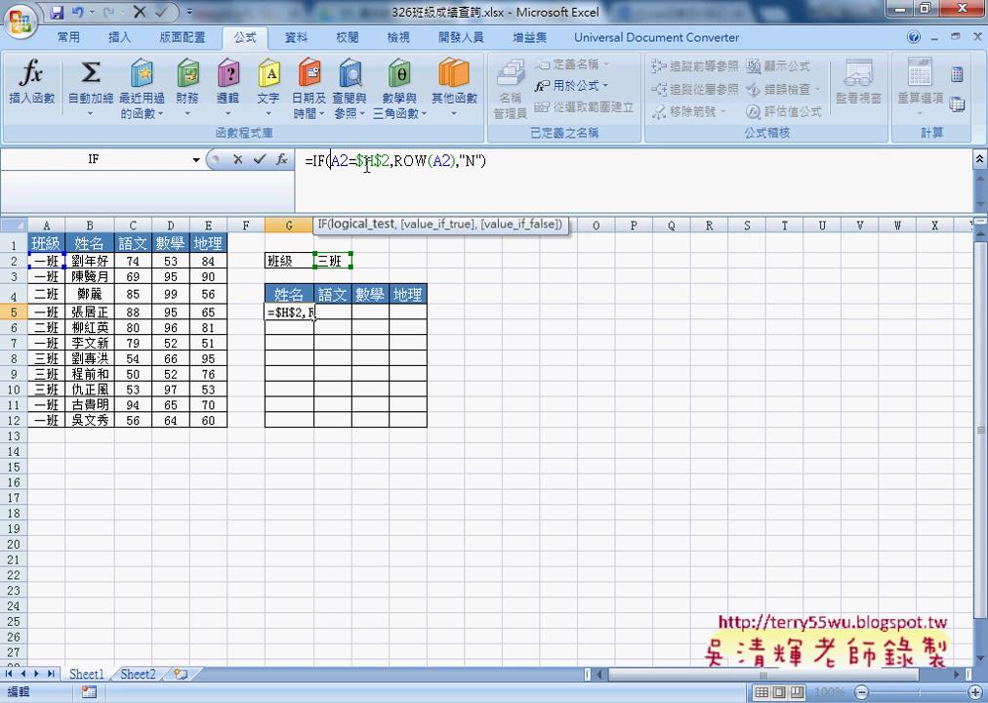
left_click(366, 161)
key("Left")
key("Left")
key("Left")
type("$")
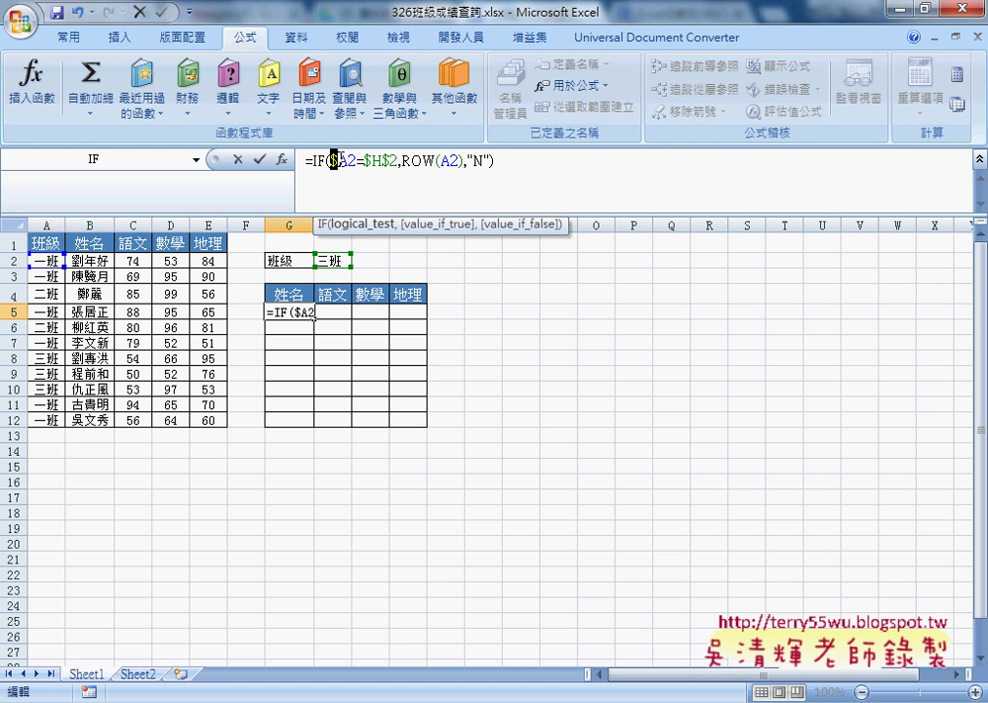
left_click_drag(330, 161, 348, 161)
left_click(260, 159)
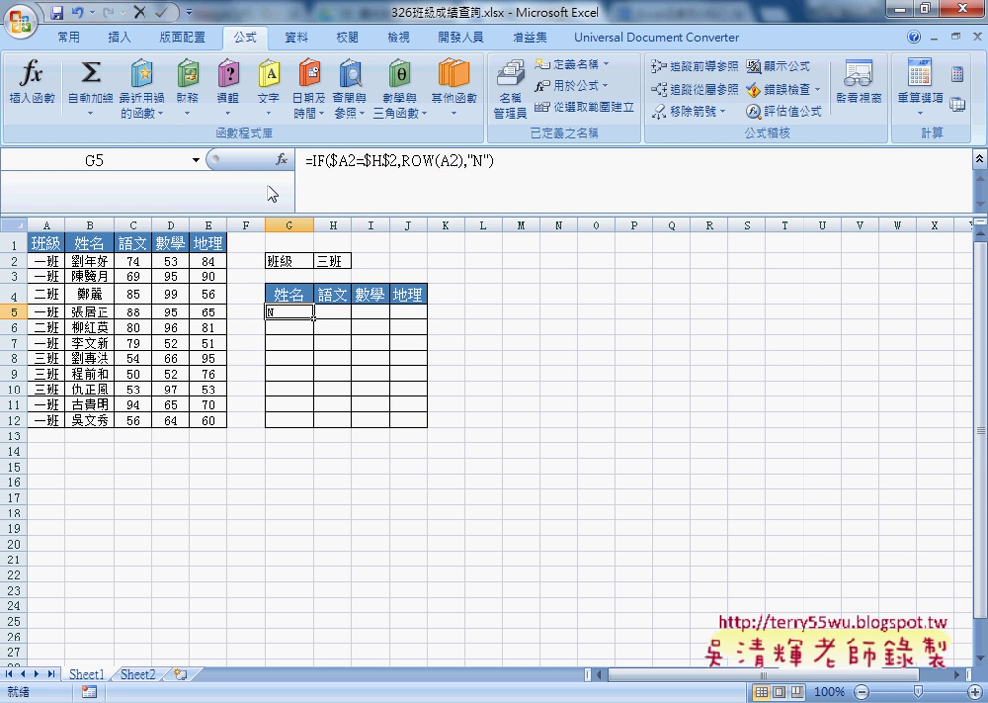
Step: Choose 一班 from the H2 class dropdown
left_click(341, 262)
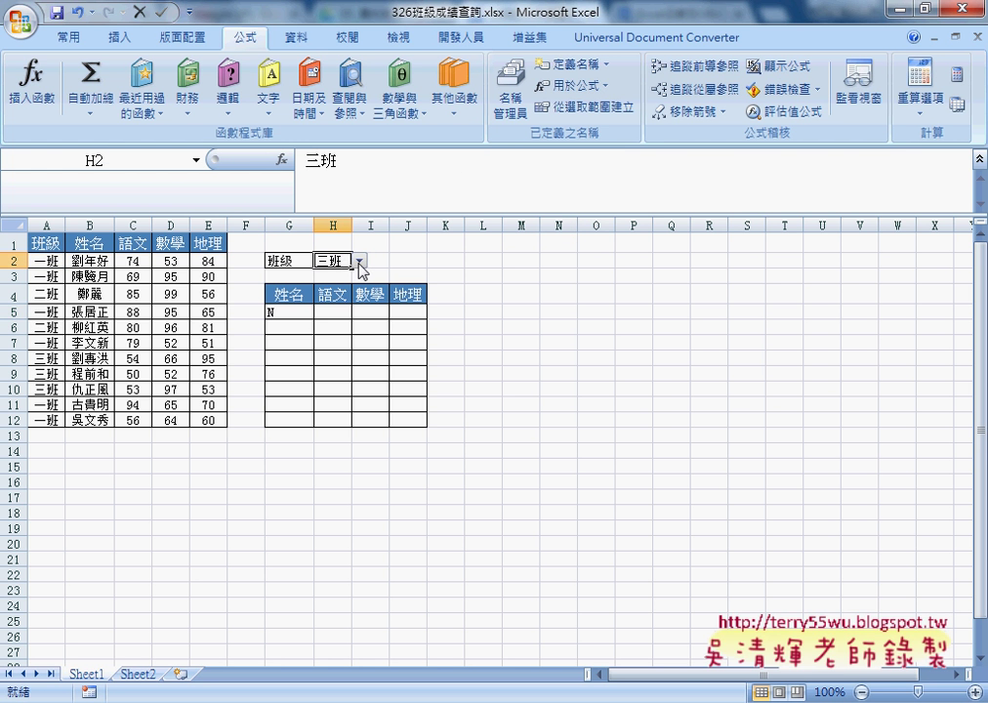
left_click(360, 261)
left_click(347, 274)
Step: Fill the G5 formula right to J5 and down to row 12, showing row numbers 2, 3, 5, 7 or N
left_click(303, 315)
left_click_drag(313, 319, 439, 318)
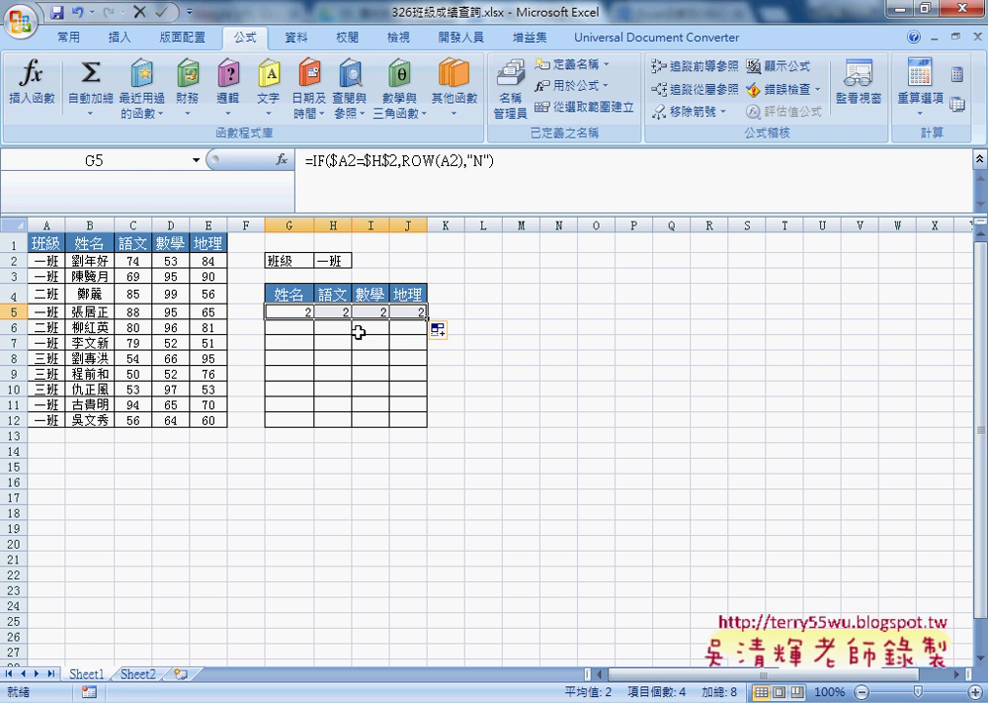
left_click_drag(428, 320, 430, 427)
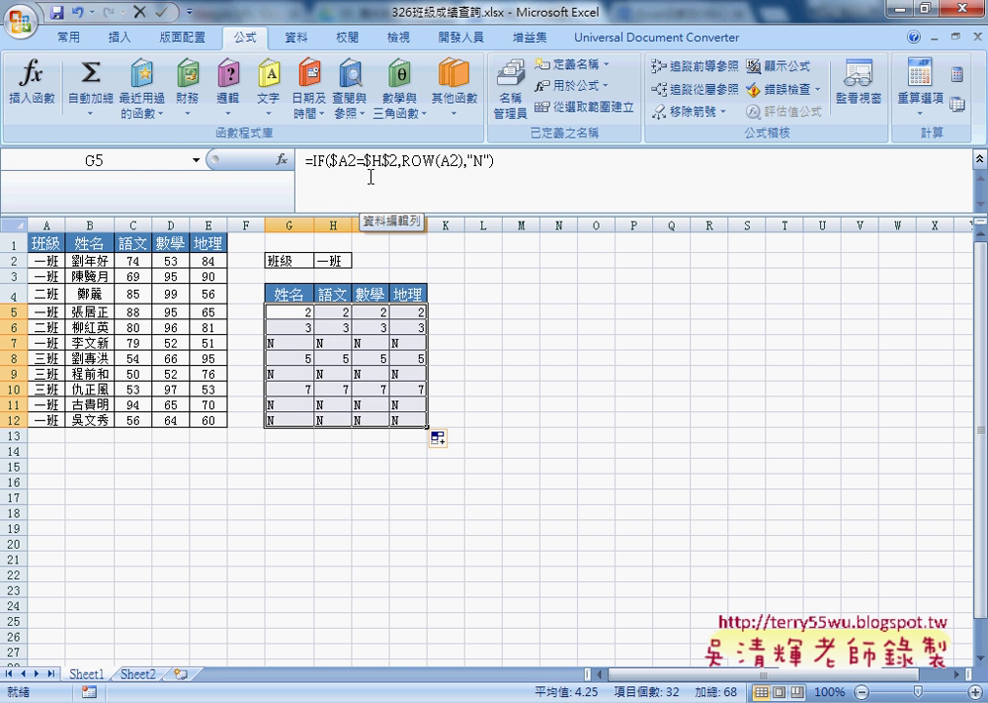
left_click(274, 315)
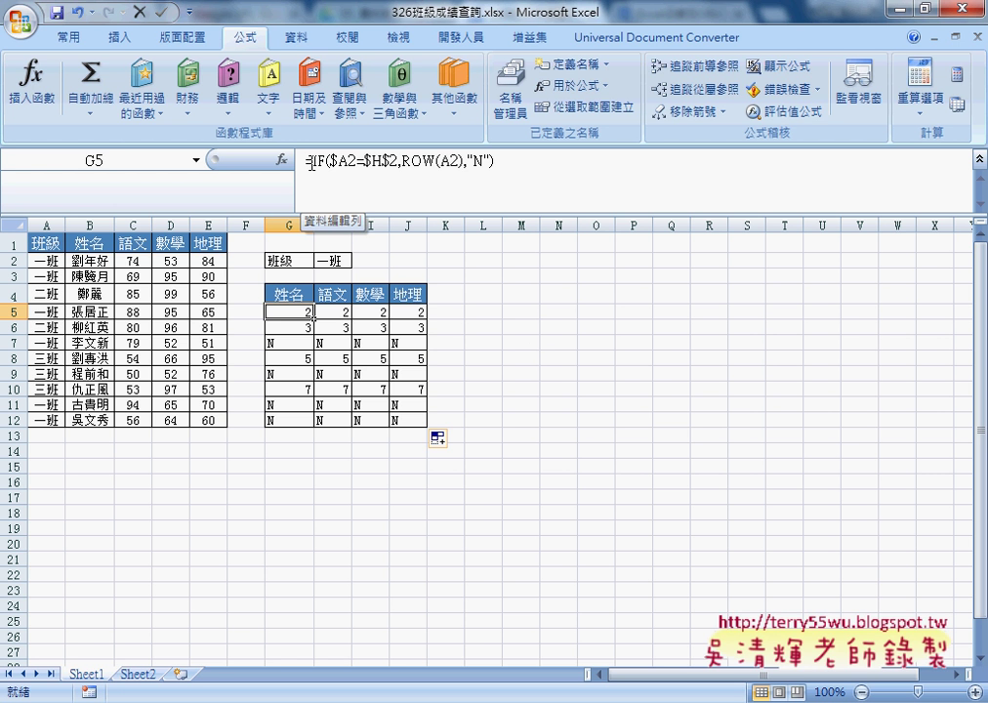
Step: Cut the IF formula text out of G5's formula bar
left_click_drag(310, 162, 537, 165)
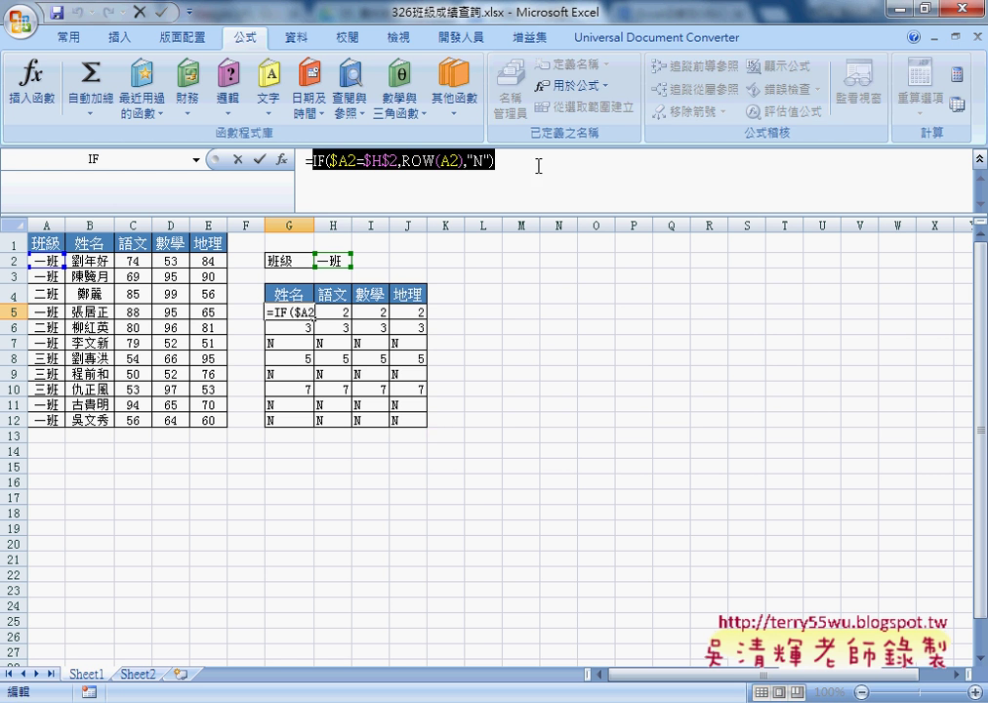
right_click(471, 161)
left_click(513, 177)
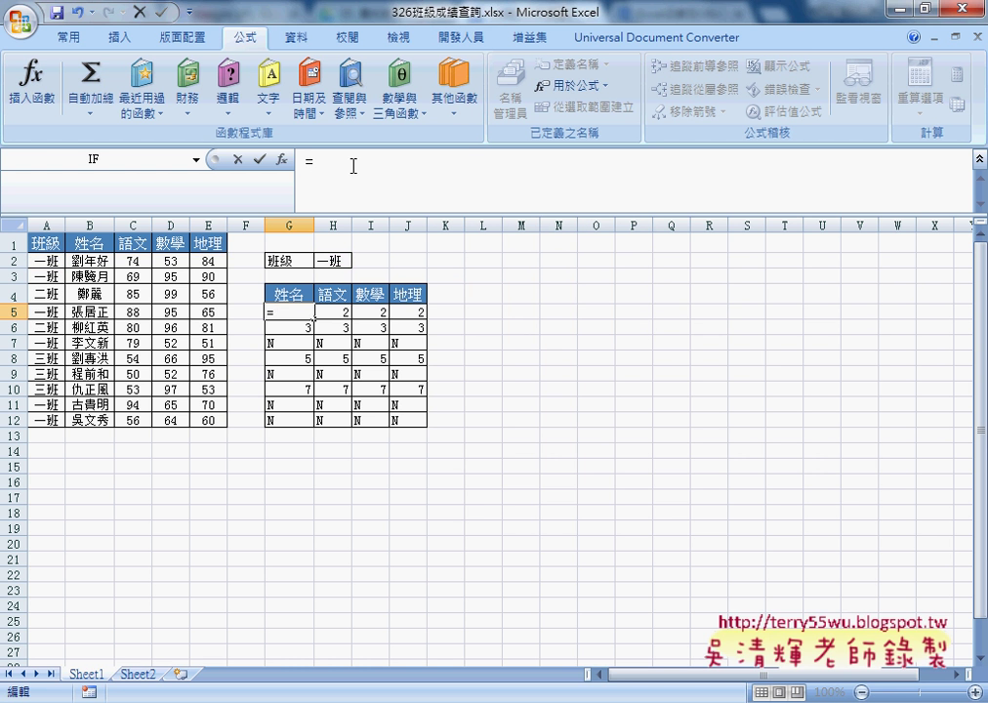
Step: Insert the SMALL function from the 統計 category into G5
left_click(283, 160)
left_click(781, 274)
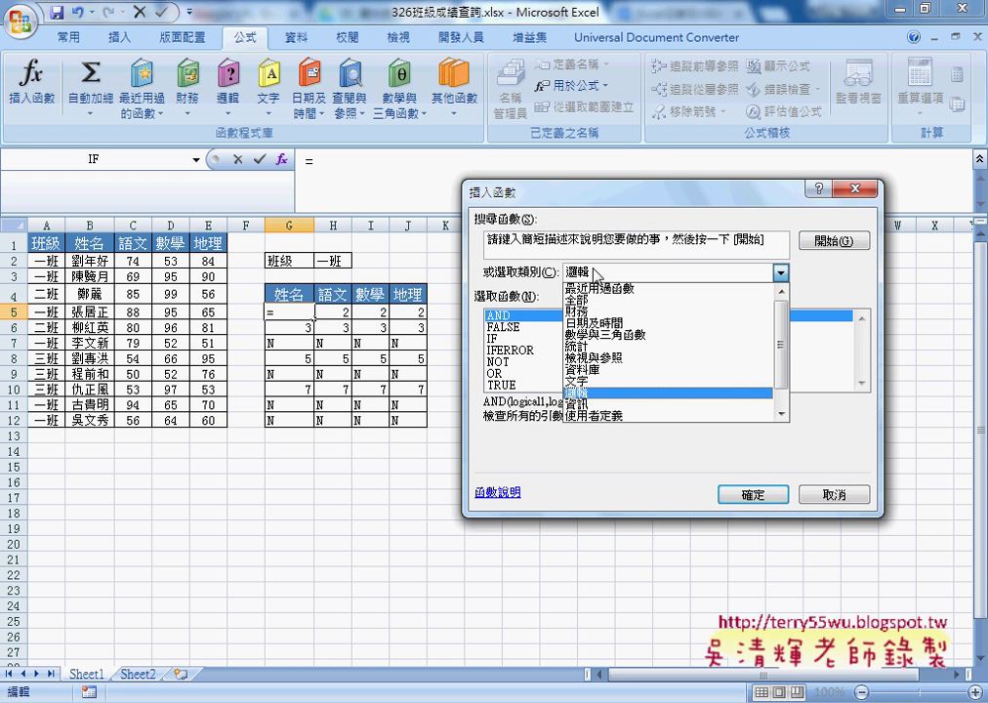
left_click(609, 347)
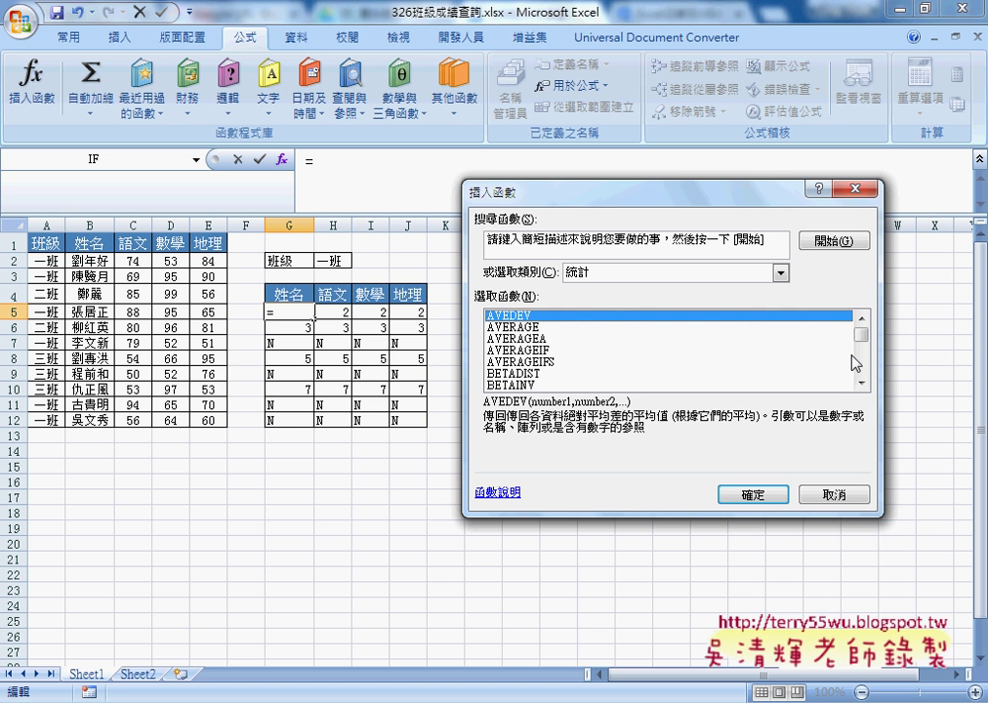
left_click_drag(861, 328, 865, 372)
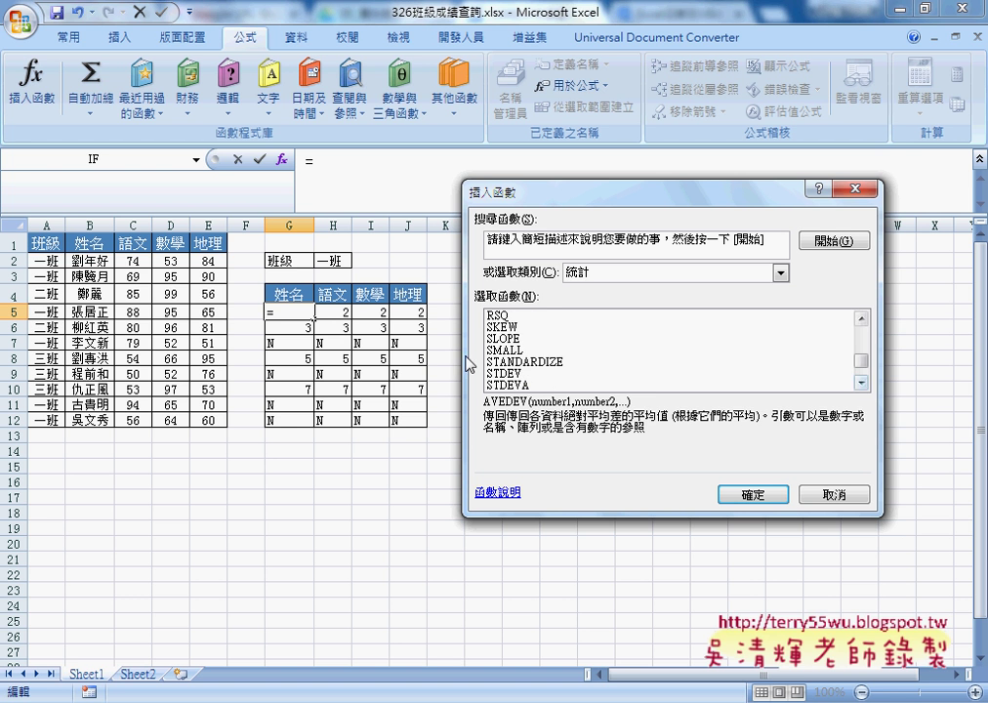
left_click(517, 350)
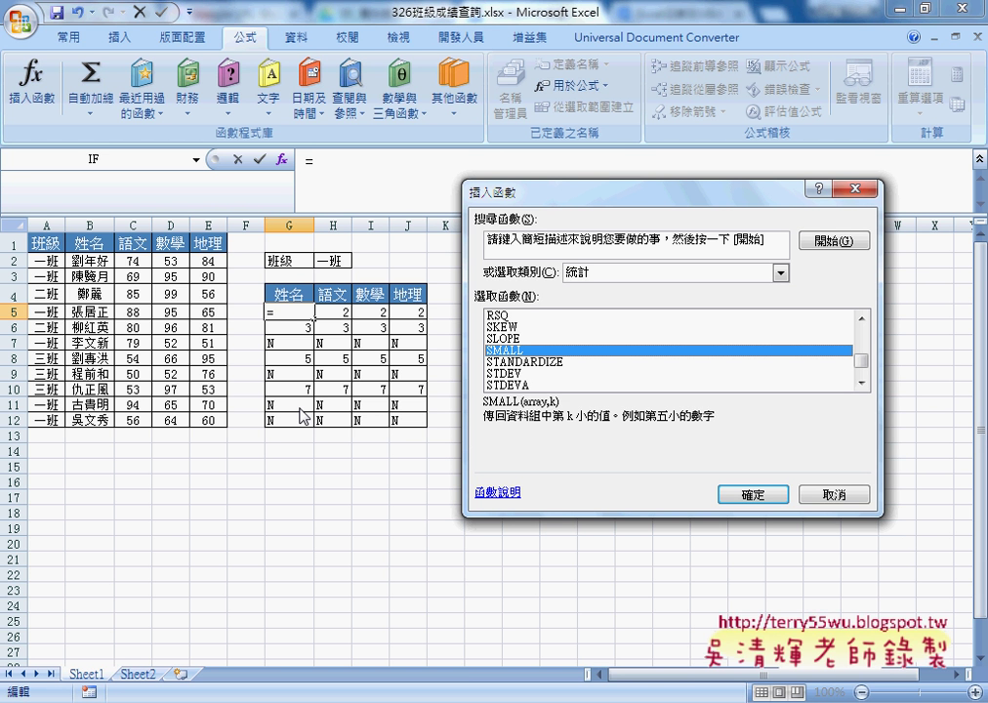
left_click(752, 495)
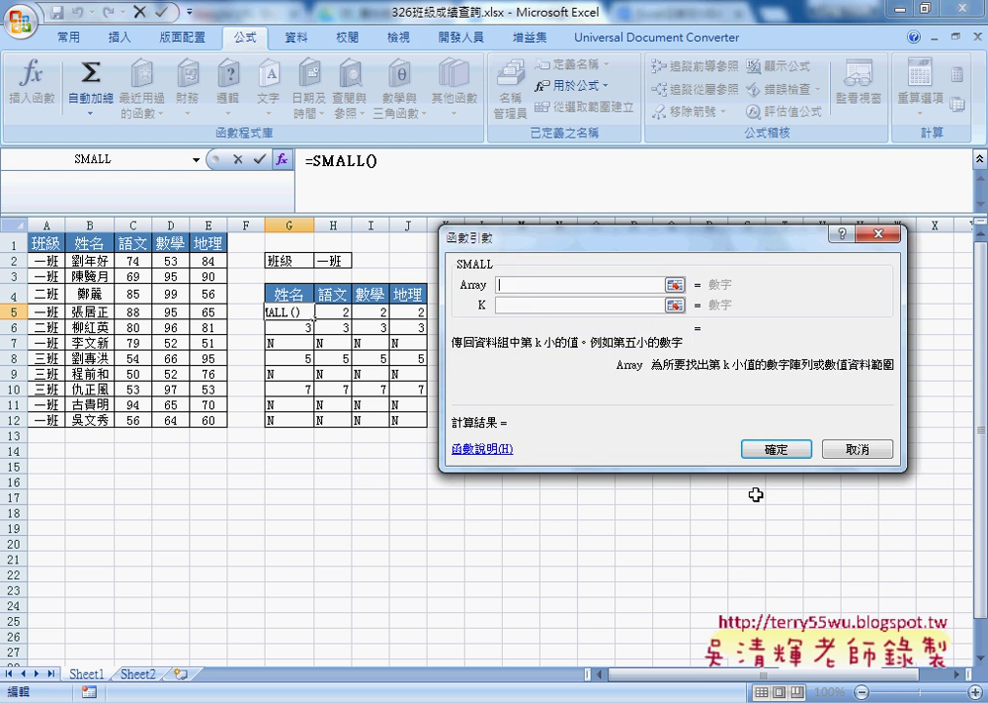
Step: Paste the IF formula as SMALL's array argument, replacing $A2 with the absolute range $A$2:$A$12
right_click(528, 287)
left_click(569, 346)
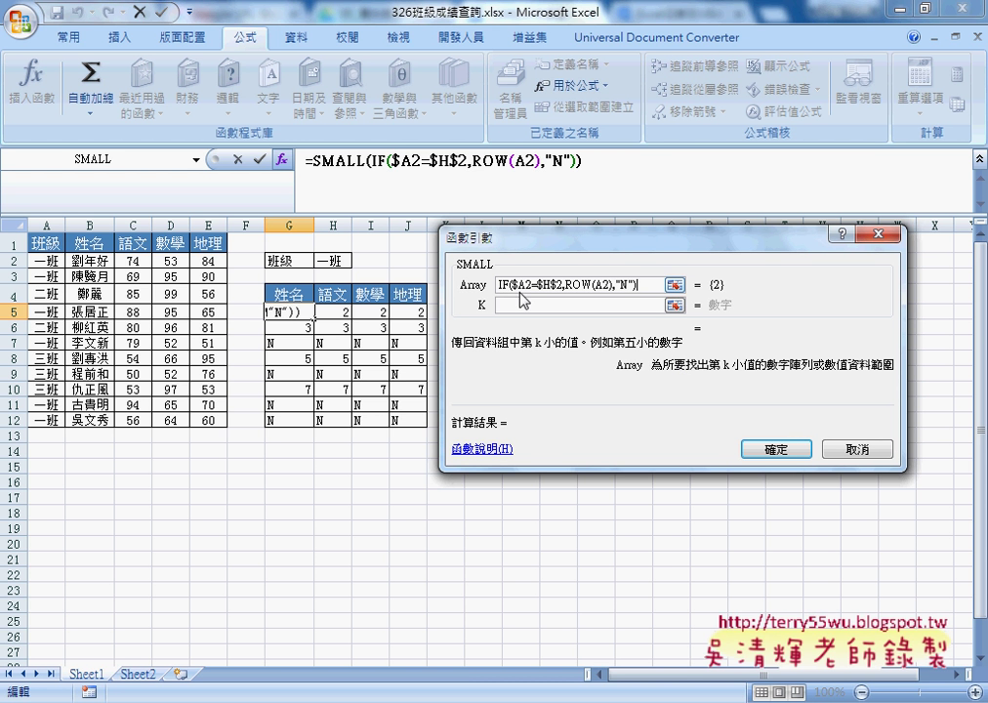
left_click_drag(515, 285, 529, 285)
left_click_drag(42, 262, 47, 415)
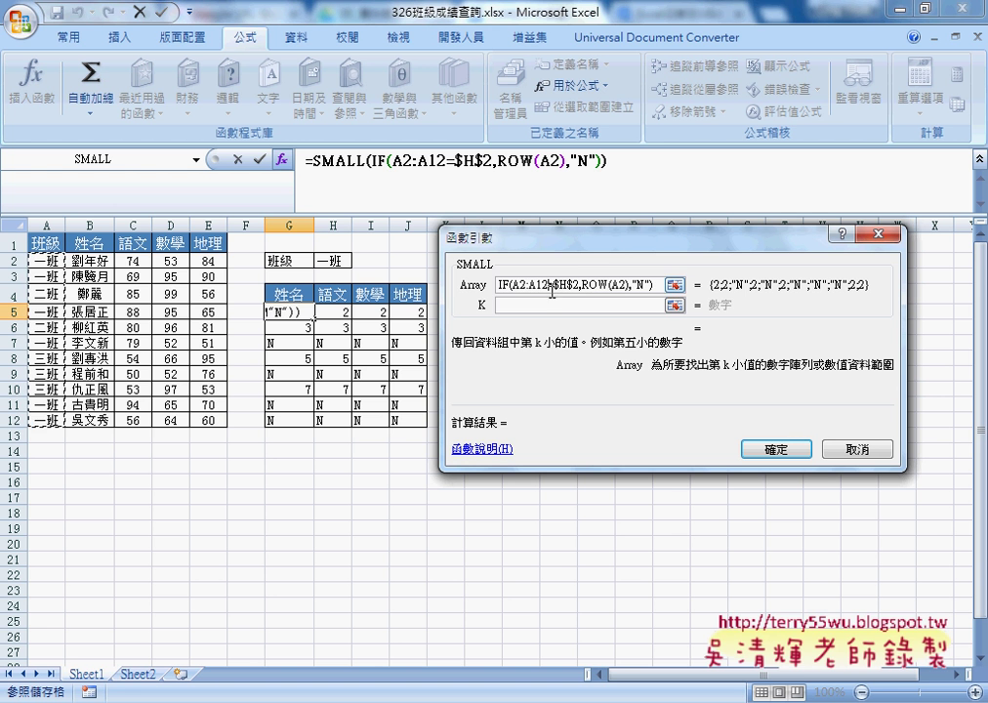
left_click_drag(512, 284, 564, 284)
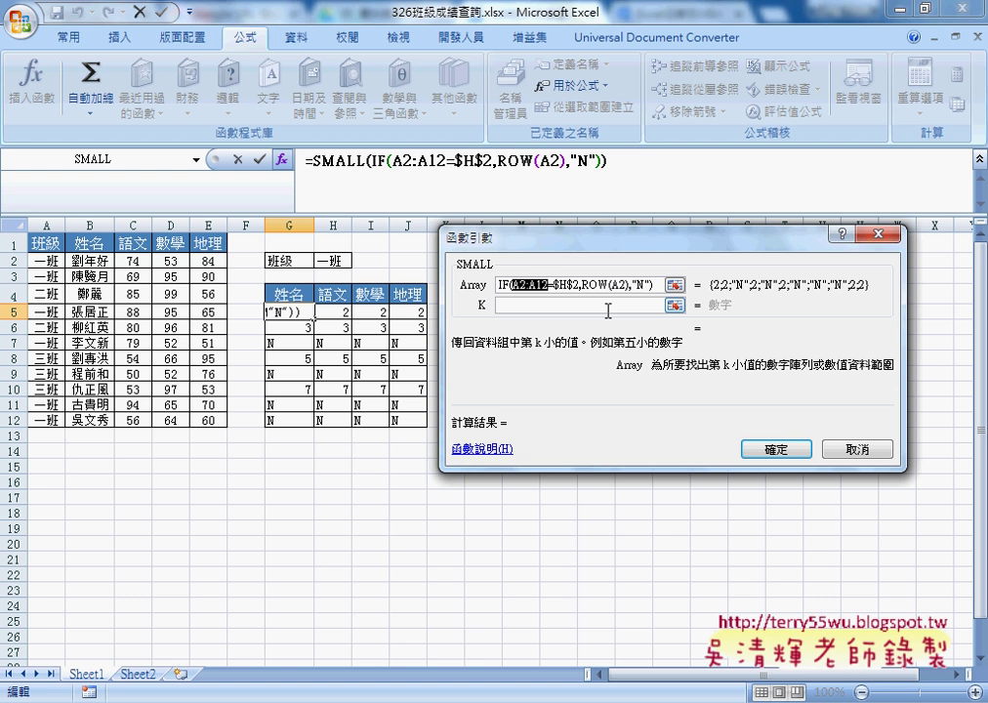
key("F4")
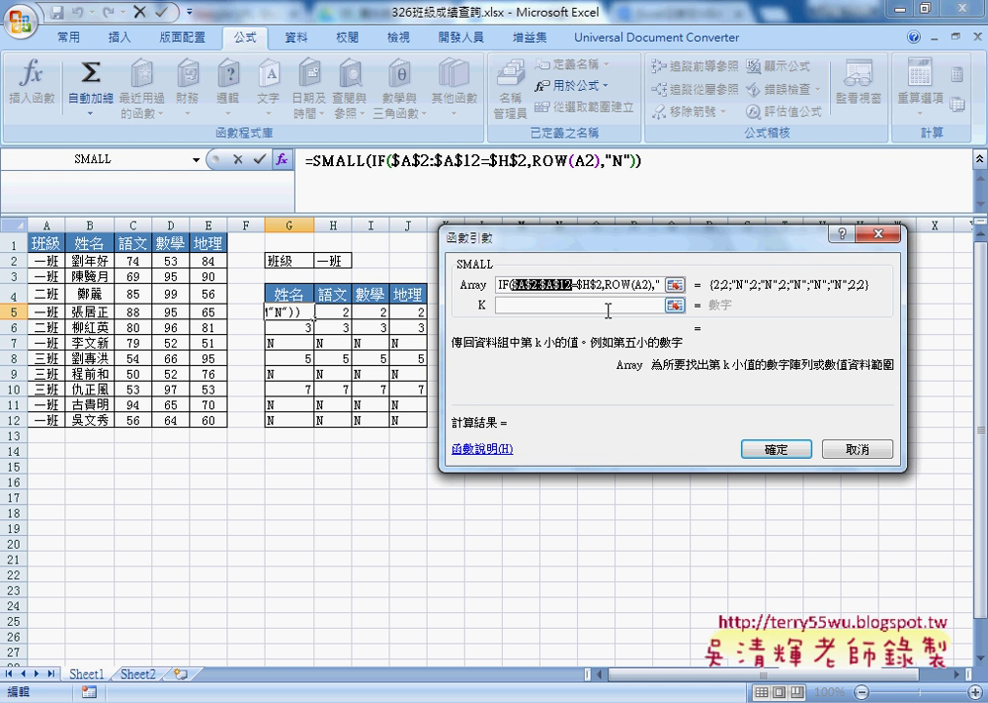
Step: Copy $A$2:$A$12 and paste it over A2 inside ROW(A2), making ROW($A$2:$A$12)
right_click(553, 284)
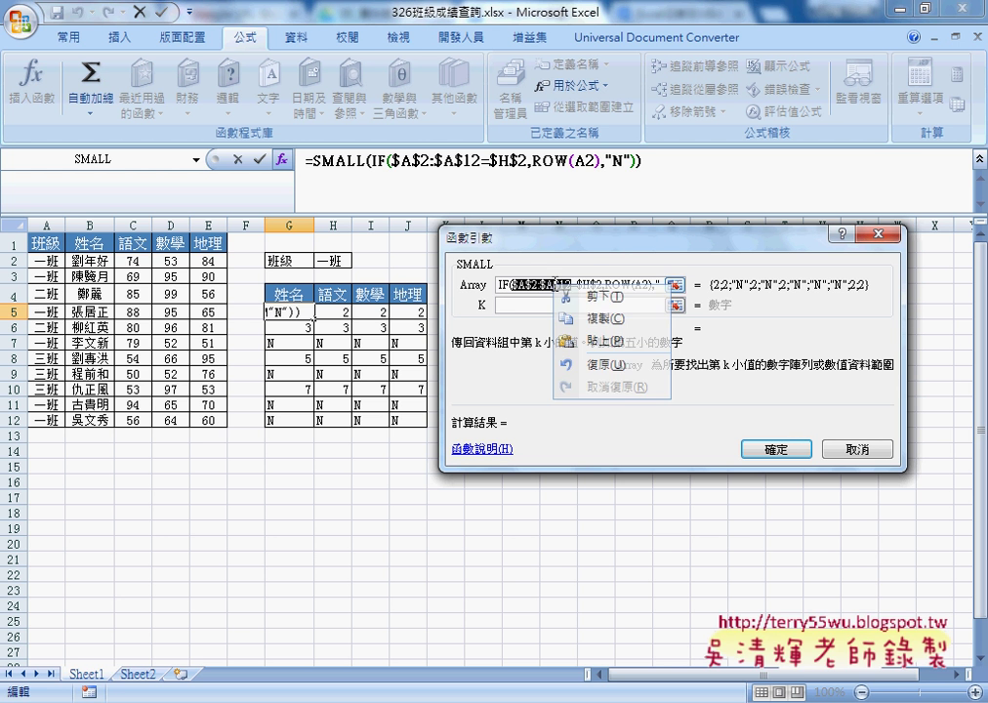
left_click(605, 320)
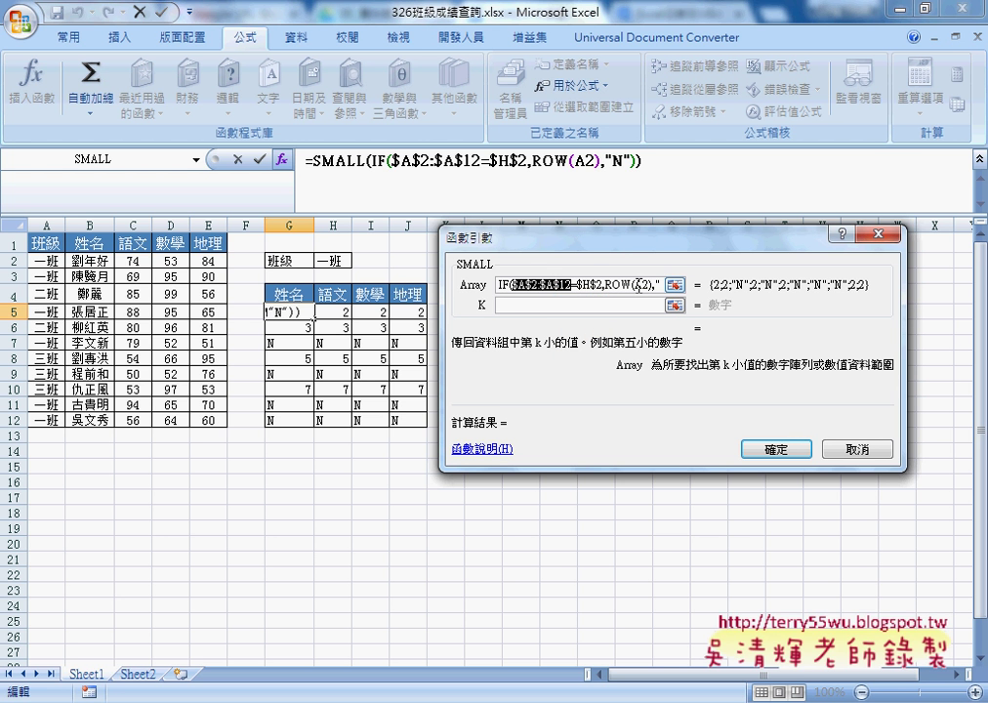
left_click(639, 284)
left_click_drag(639, 284, 652, 285)
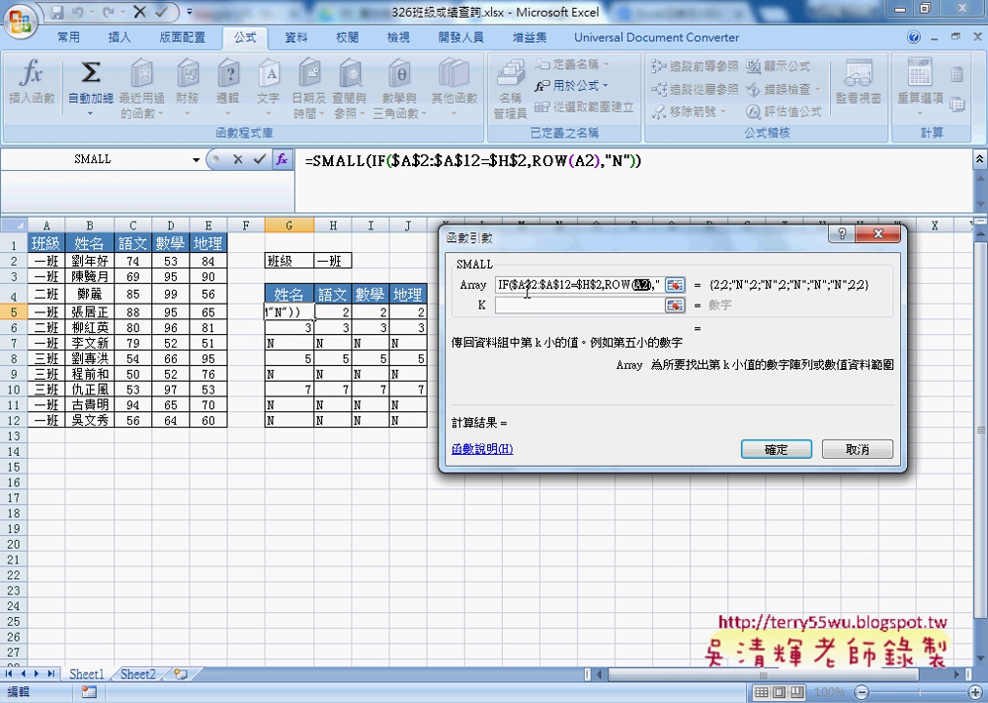
right_click(647, 287)
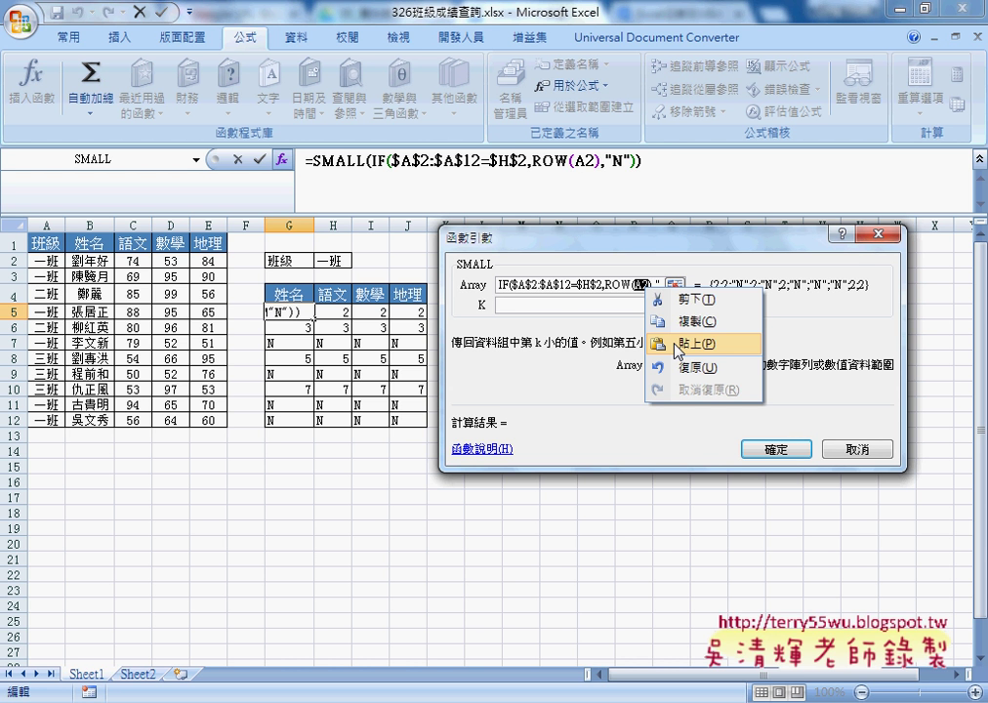
left_click(677, 347)
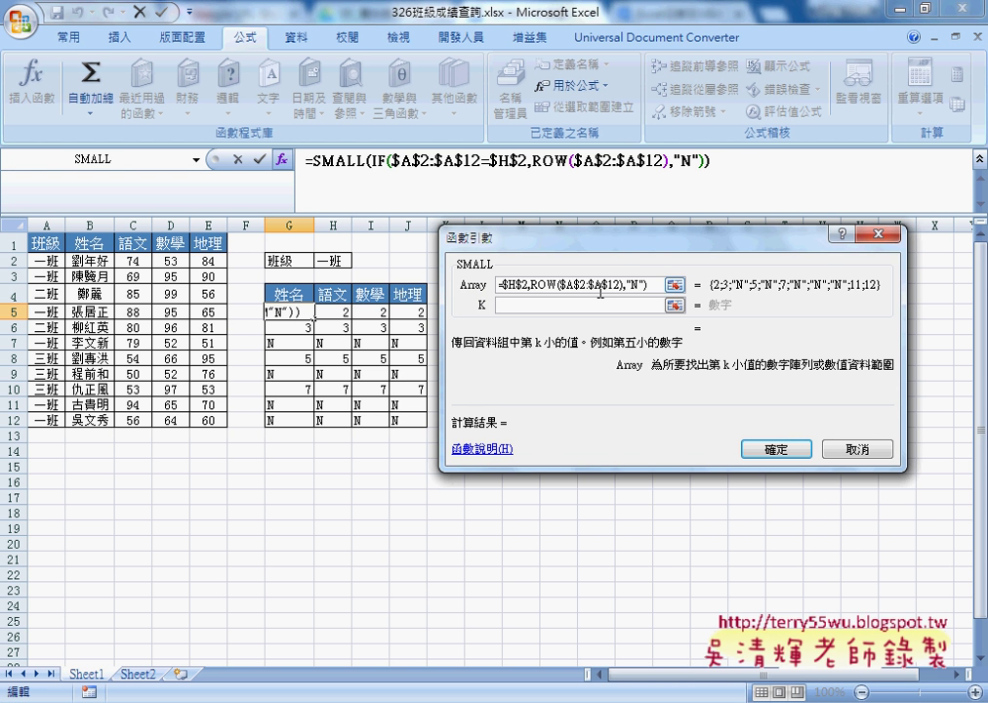
left_click(563, 307)
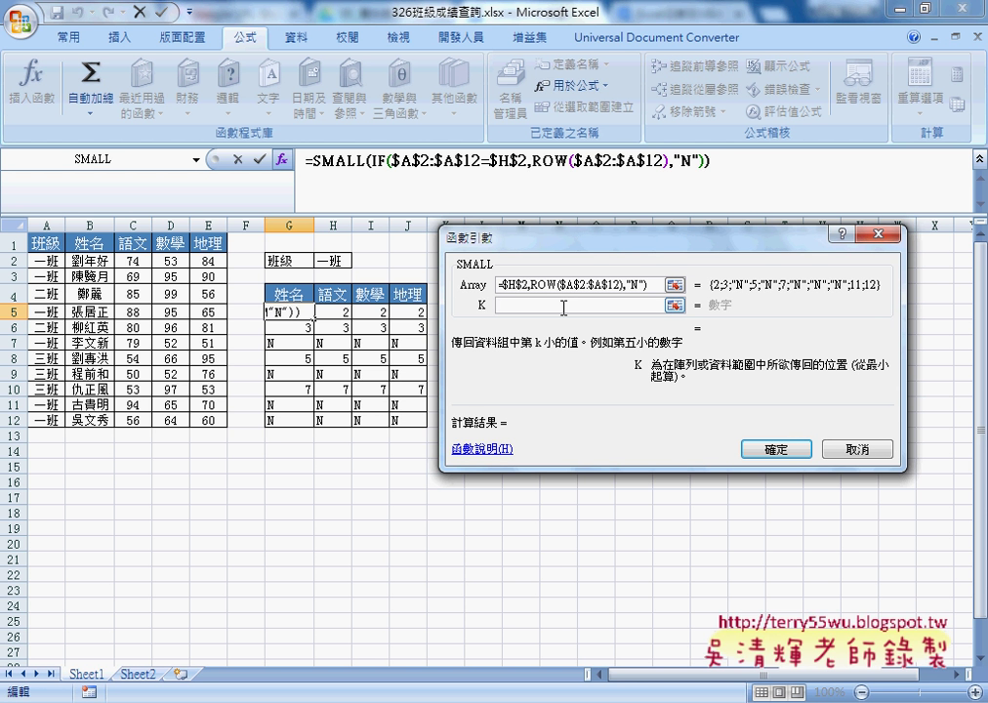
Step: Set SMALL's k argument to ROW()-4 and confirm the formula in G5
type("r")
type("ow")
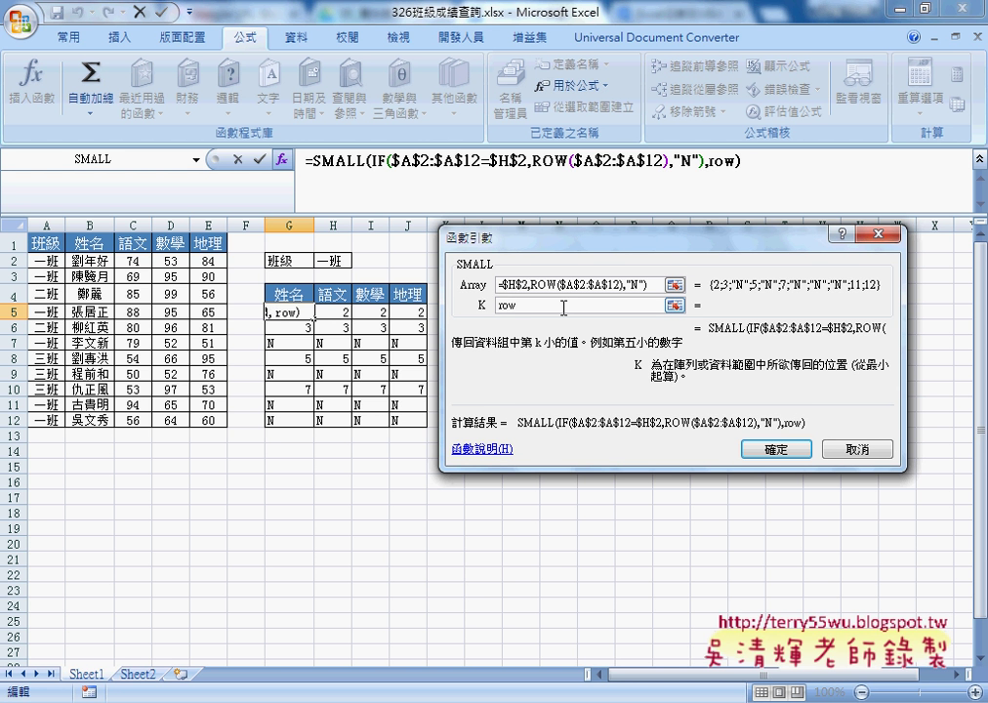
type("()")
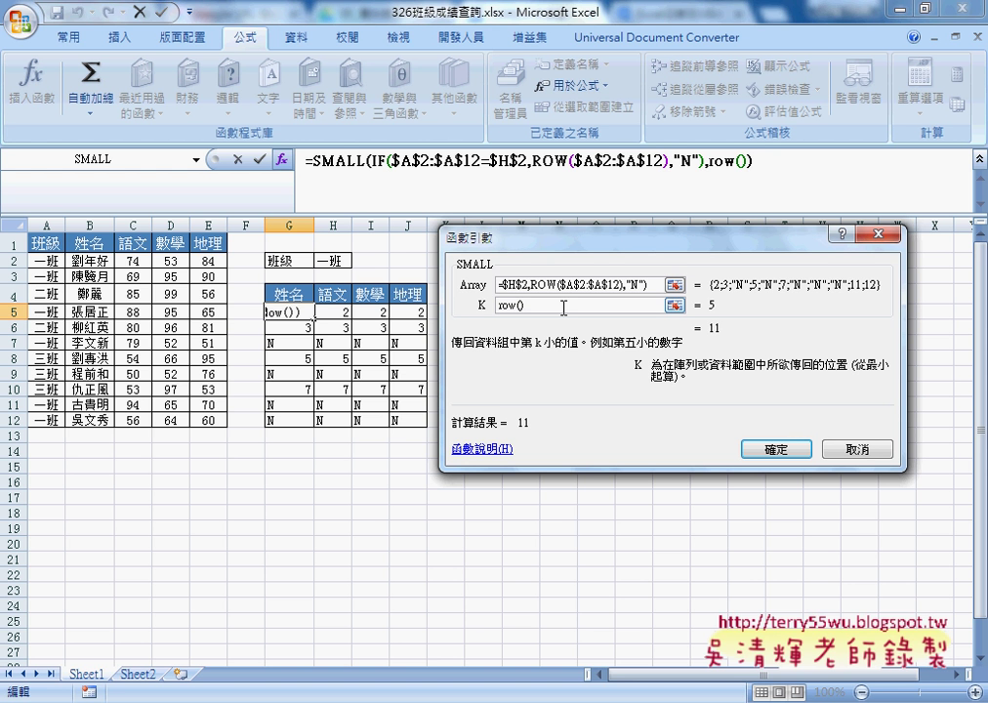
type("-")
type("4")
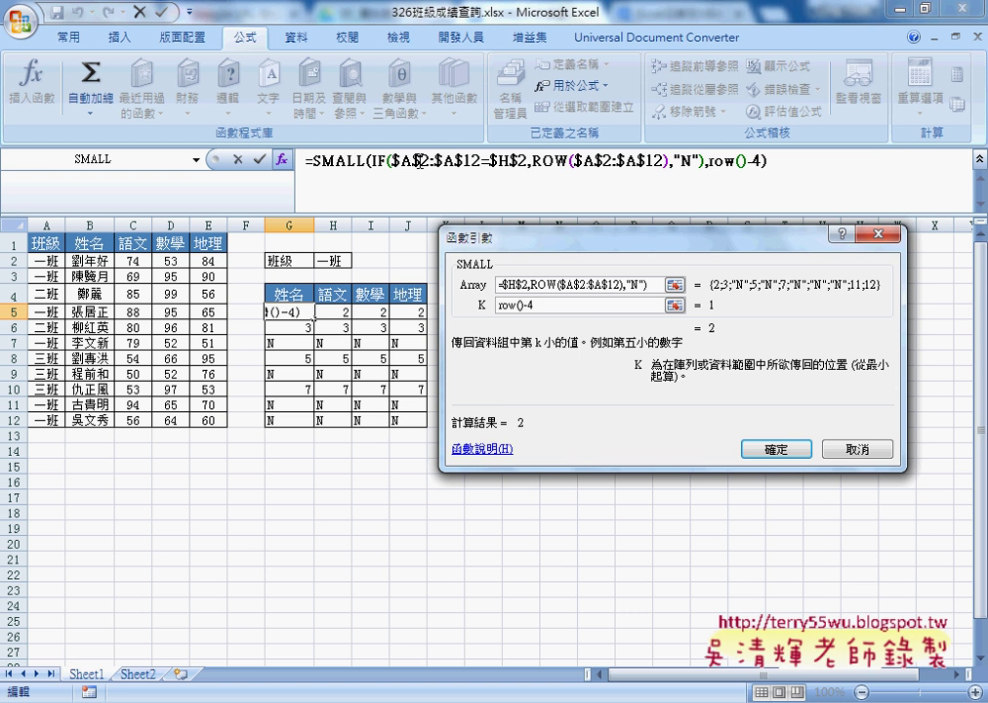
left_click(773, 449)
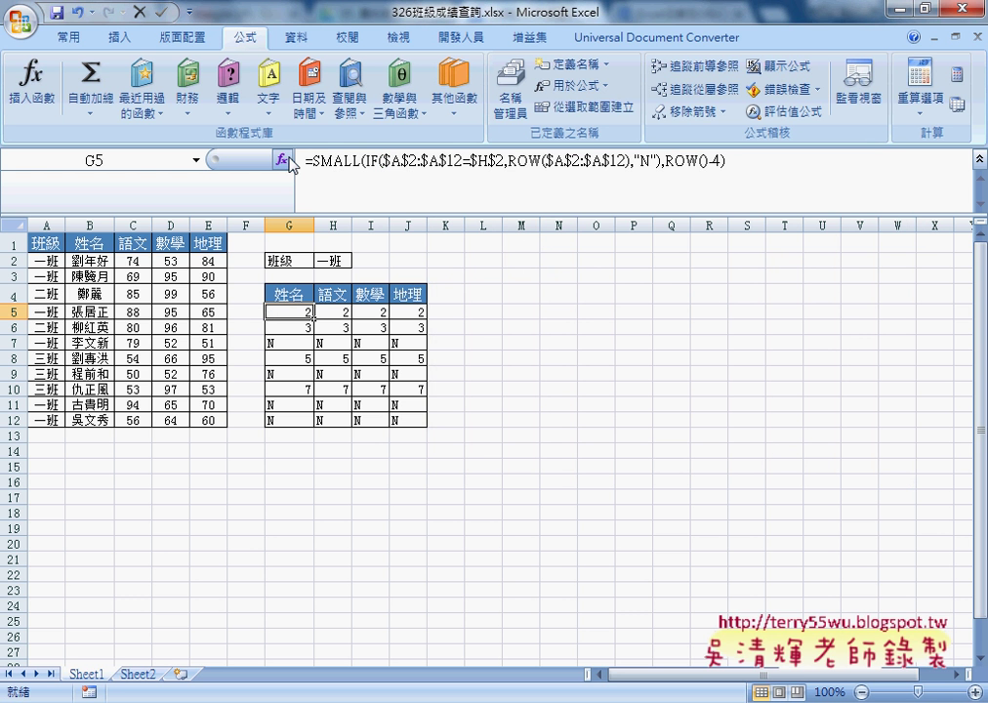
Step: Make G5 an array formula with Ctrl+Shift+Enter and fill it across G5:J12
left_click(332, 161)
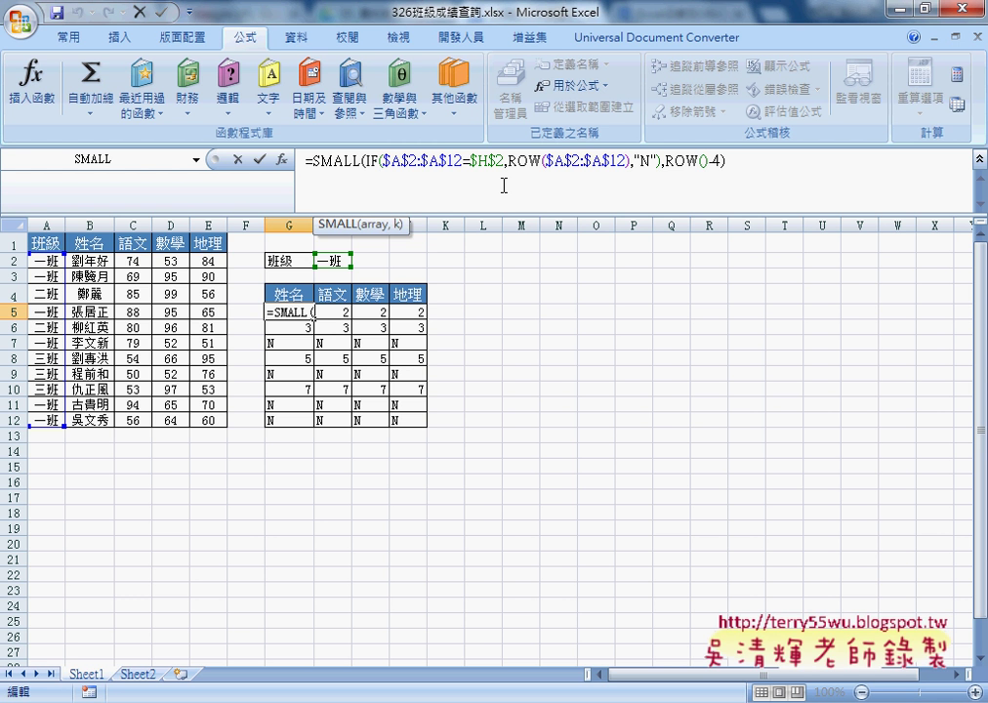
key("ctrl+shift+Return")
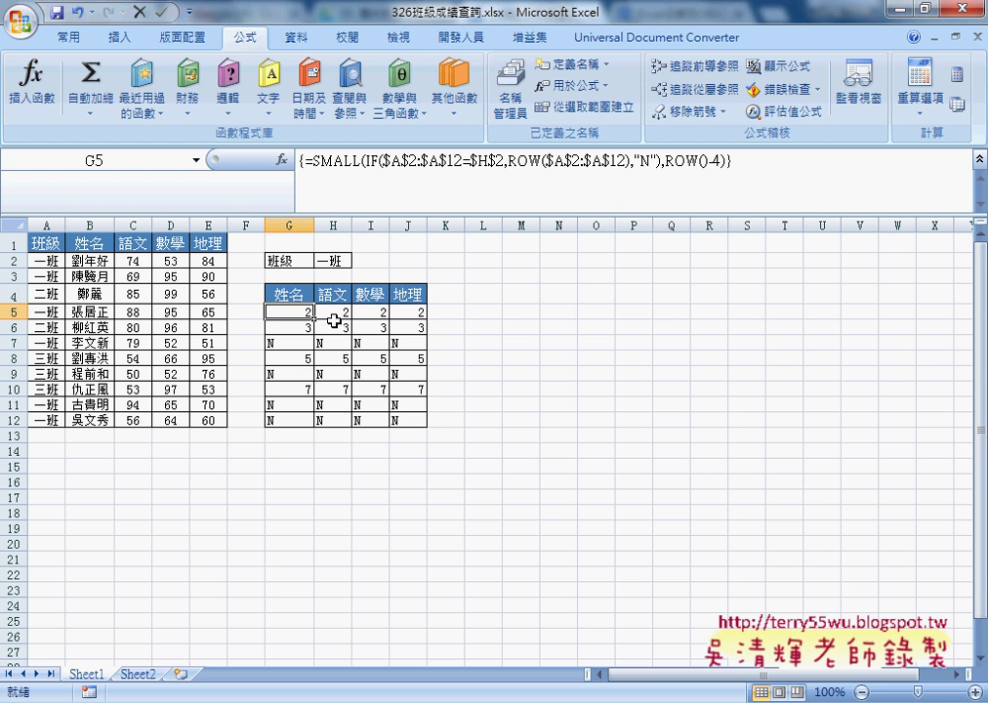
left_click_drag(314, 319, 427, 318)
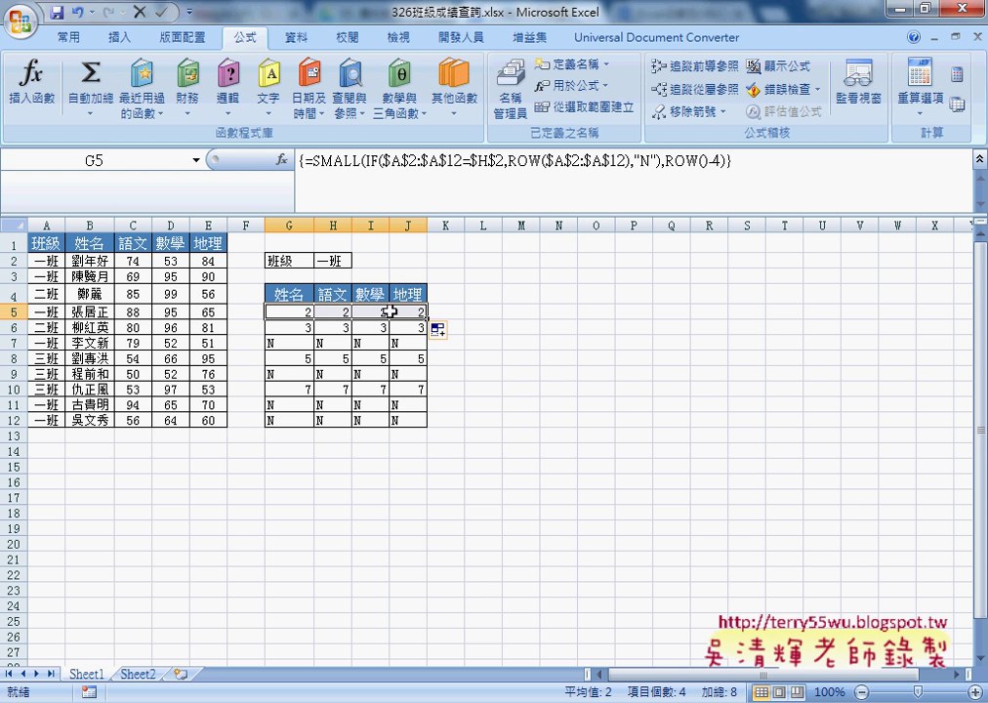
left_click_drag(426, 319, 429, 424)
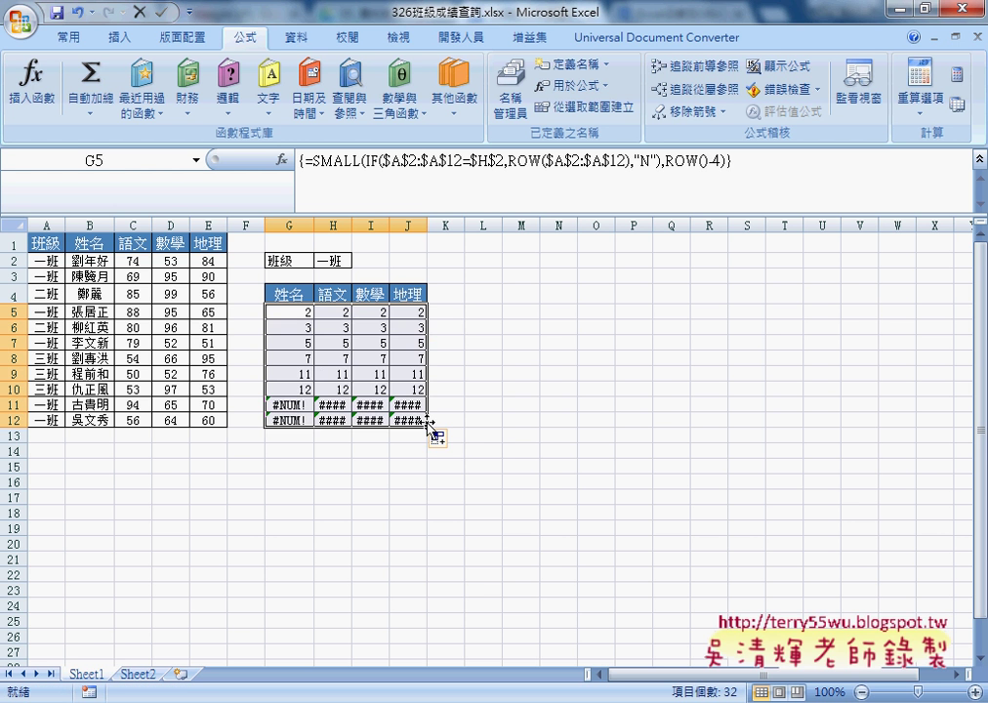
mouse_move(430, 423)
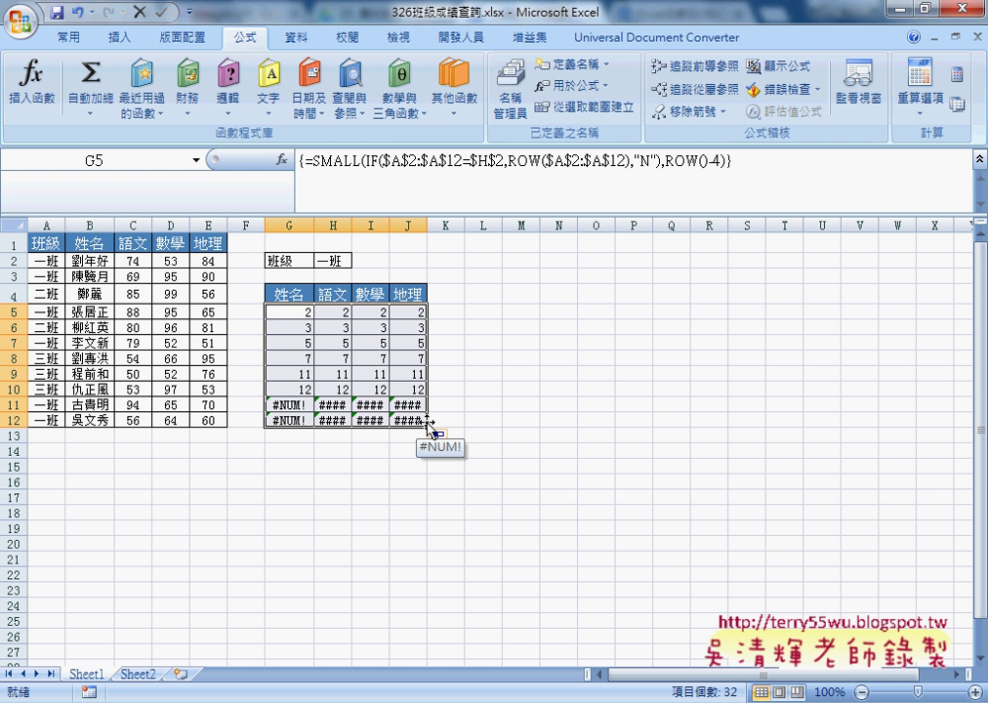
left_click_drag(430, 424, 432, 432)
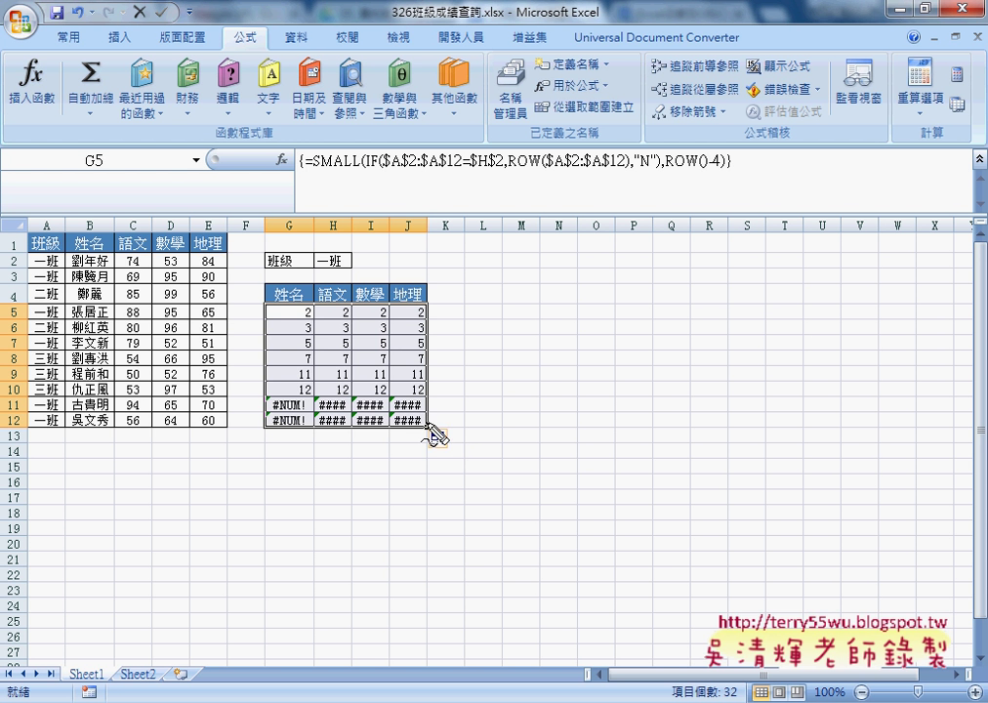
left_click_drag(365, 170, 402, 172)
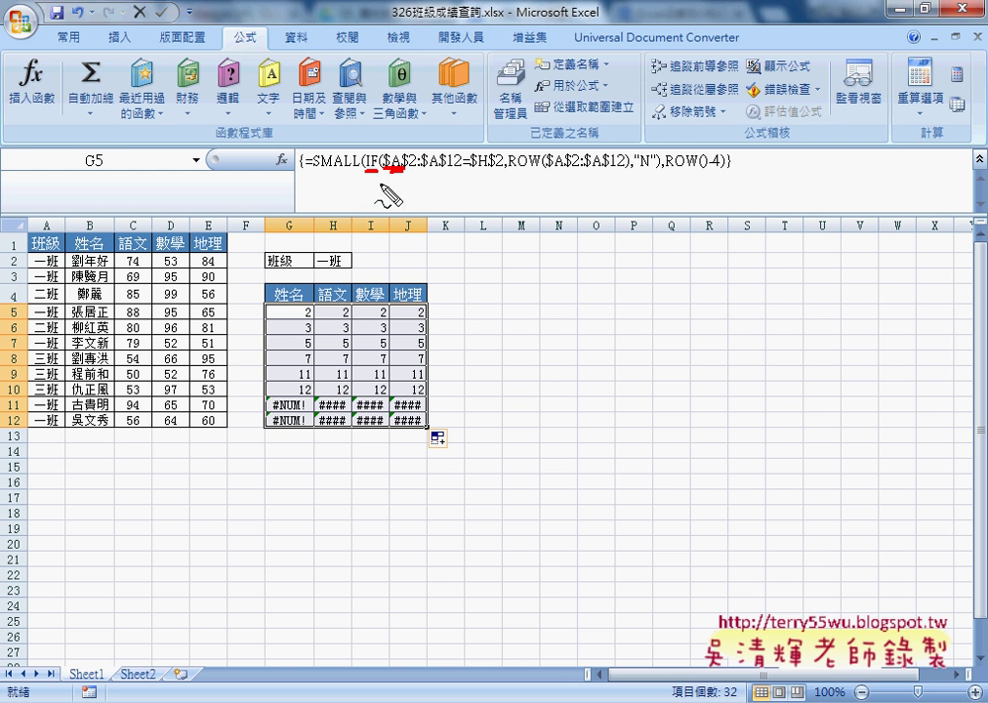
mouse_move(314, 169)
left_mouse_down()
mouse_move(438, 170)
mouse_move(460, 180)
left_mouse_up()
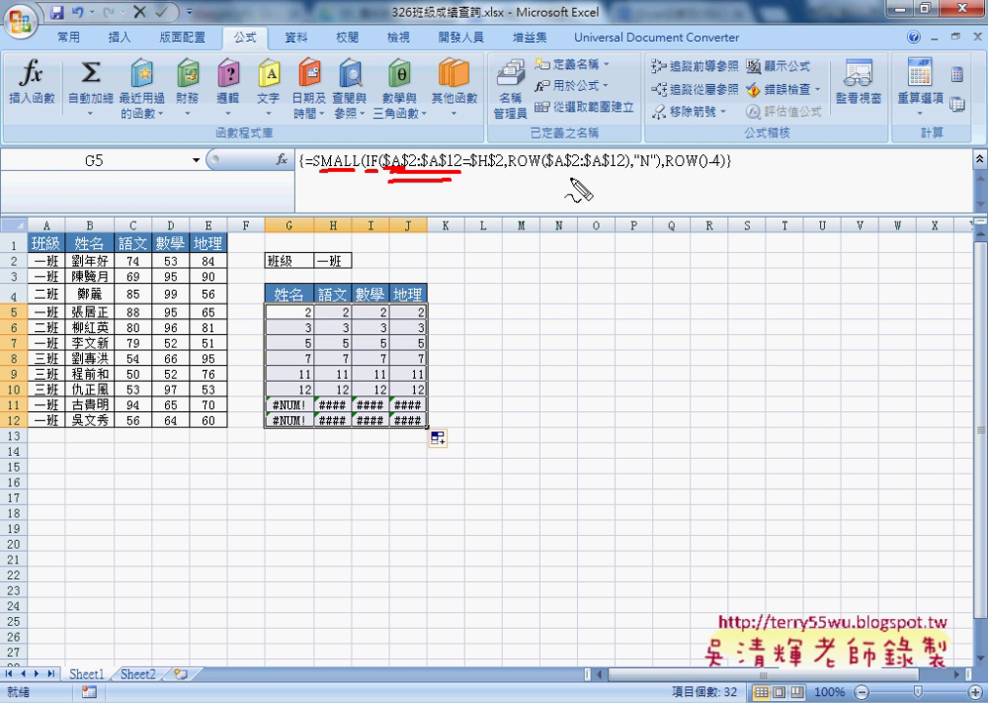
left_click_drag(555, 173, 613, 175)
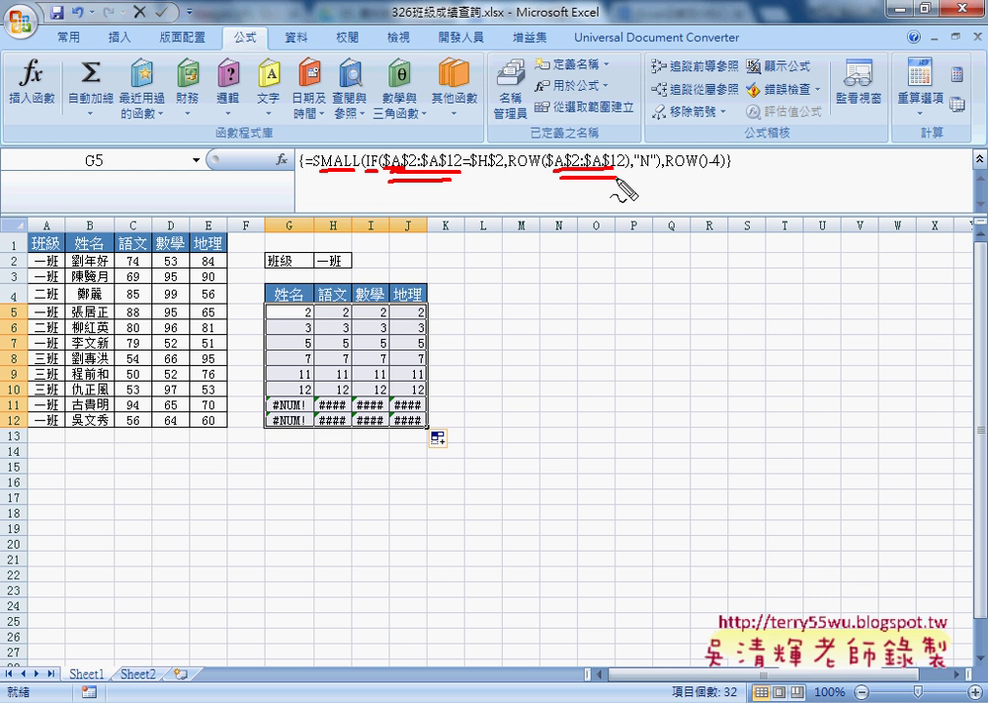
left_click_drag(673, 169, 720, 170)
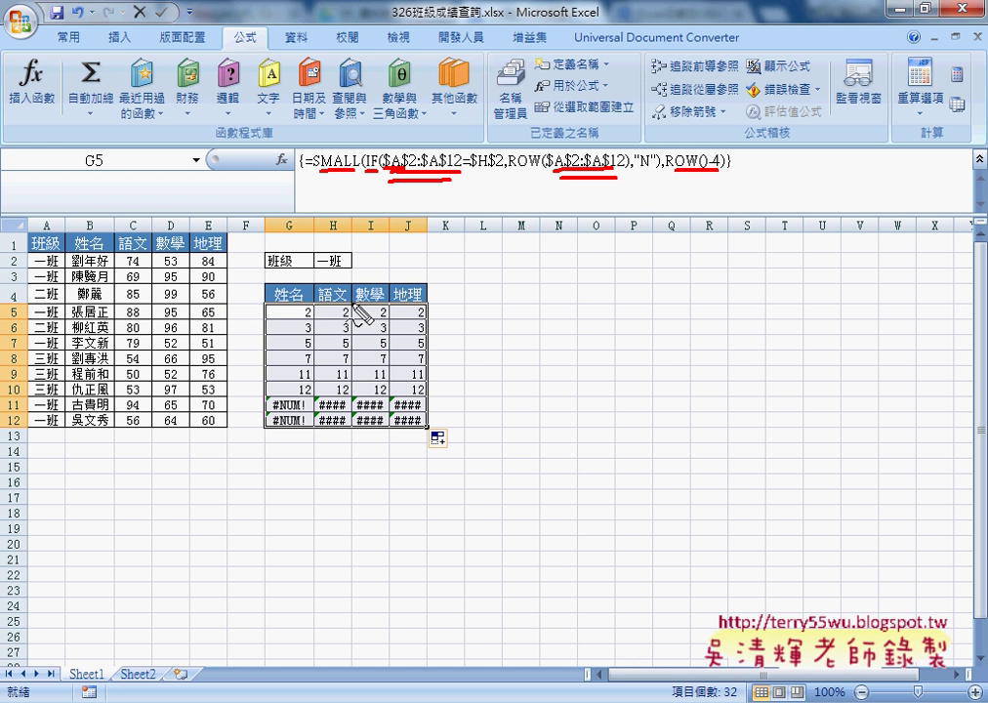
left_click_drag(311, 307, 305, 319)
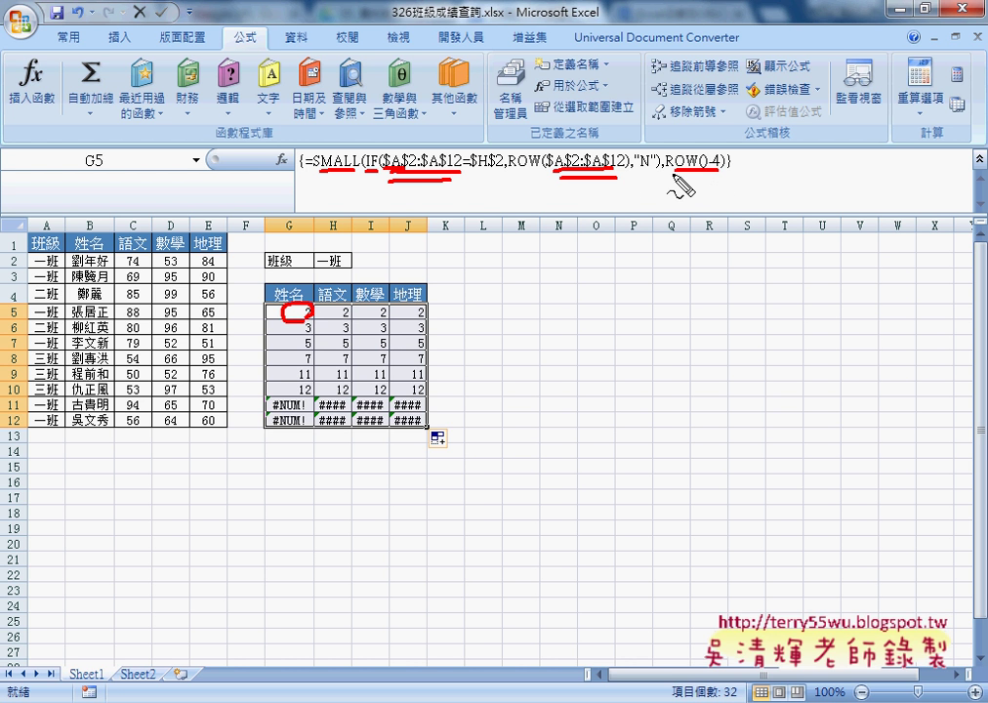
mouse_move(690, 182)
left_mouse_down()
mouse_move(676, 201)
mouse_move(711, 195)
mouse_move(726, 206)
left_mouse_up()
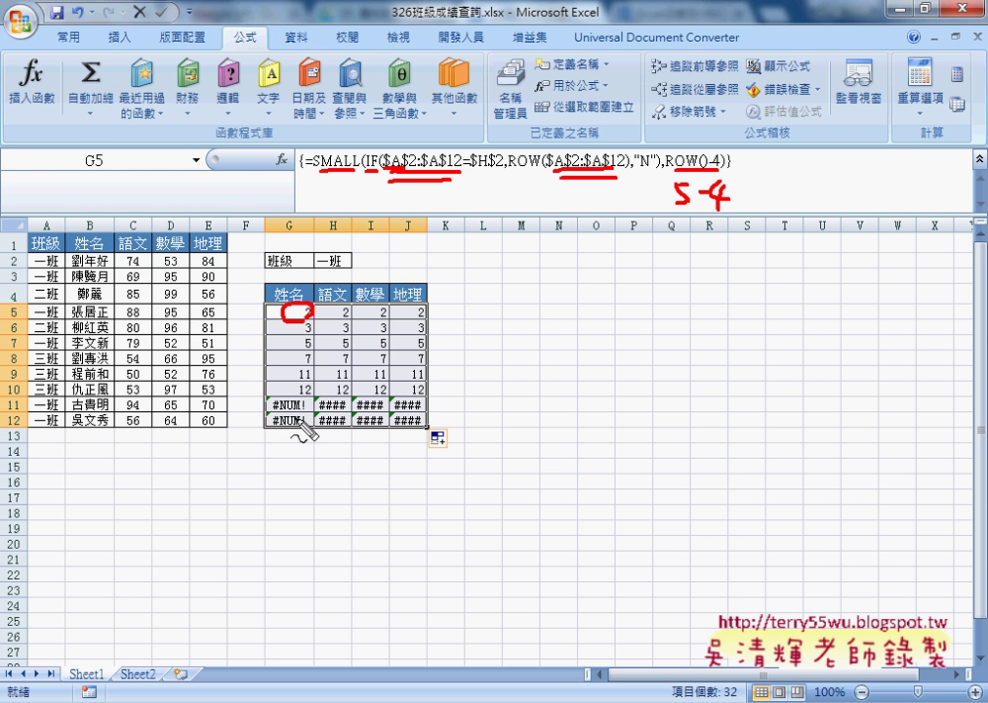
key("Escape")
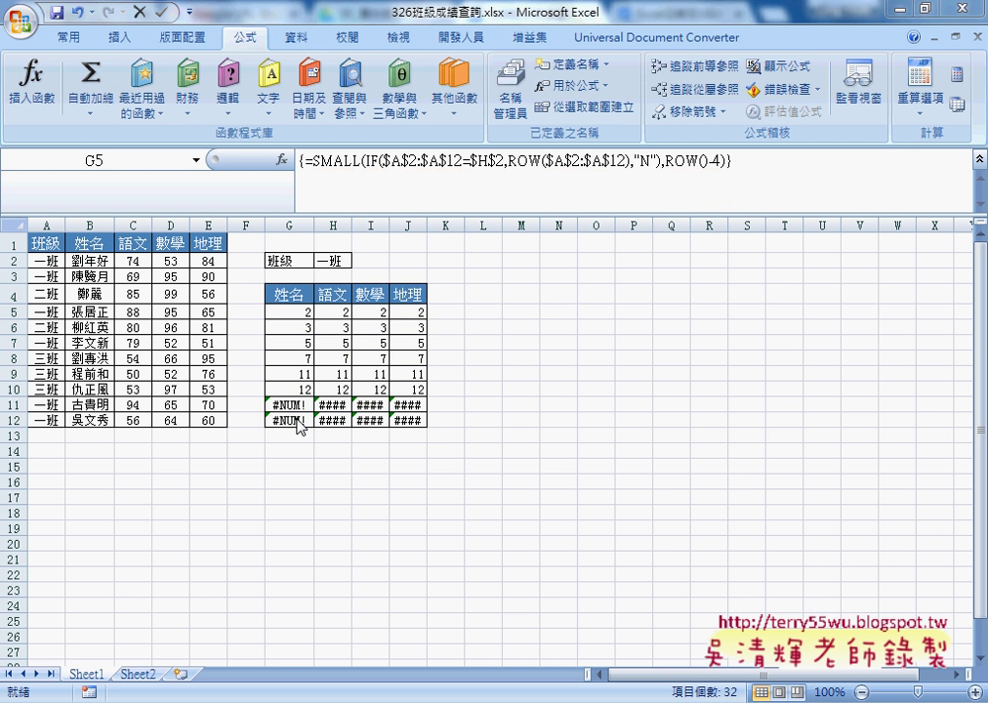
key("ctrl+v")
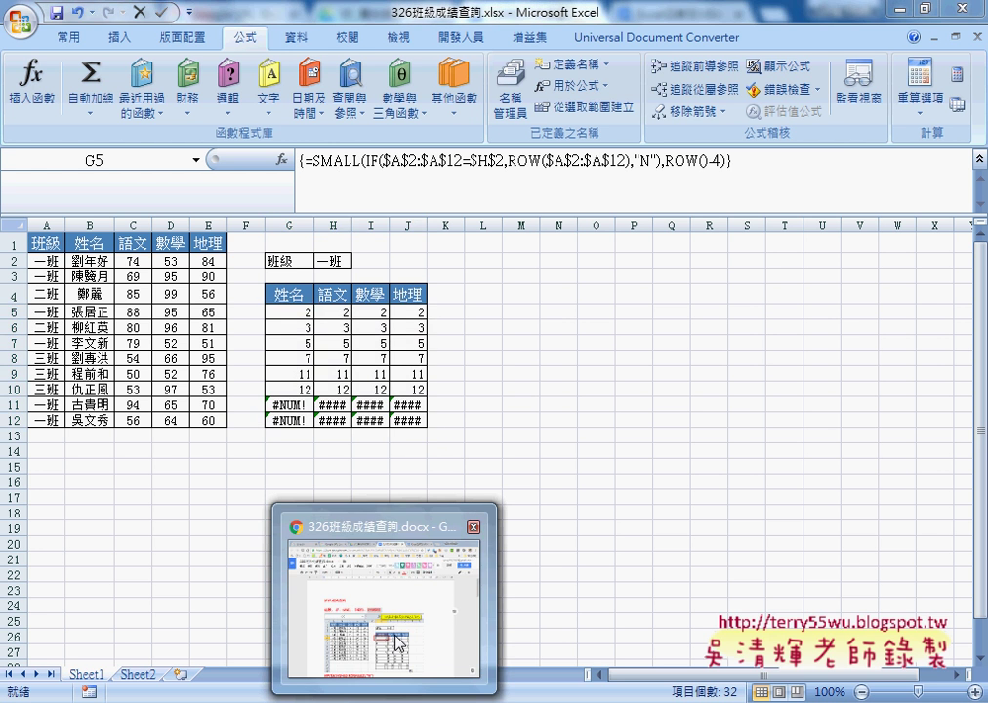
Step: Switch to the 326班級成績查詢.docx notes and highlight the written {=SMALL(IF(...),ROW()-4)} formula
left_click(383, 586)
scroll(285, 488, "down", 3)
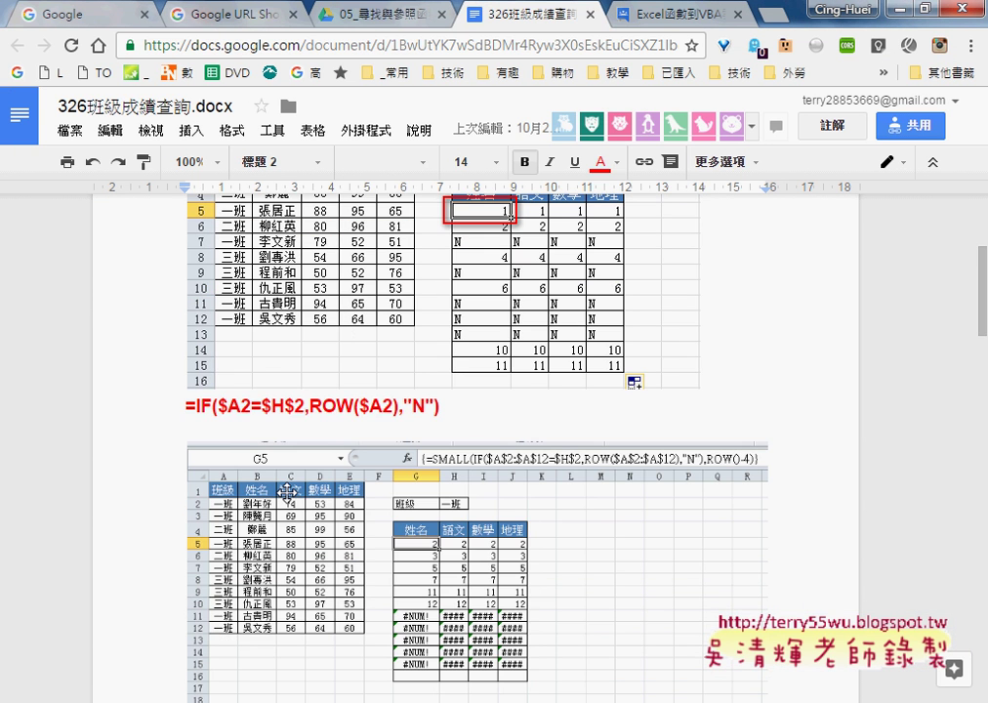
left_click_drag(184, 405, 459, 427)
scroll(458, 427, "down", 3)
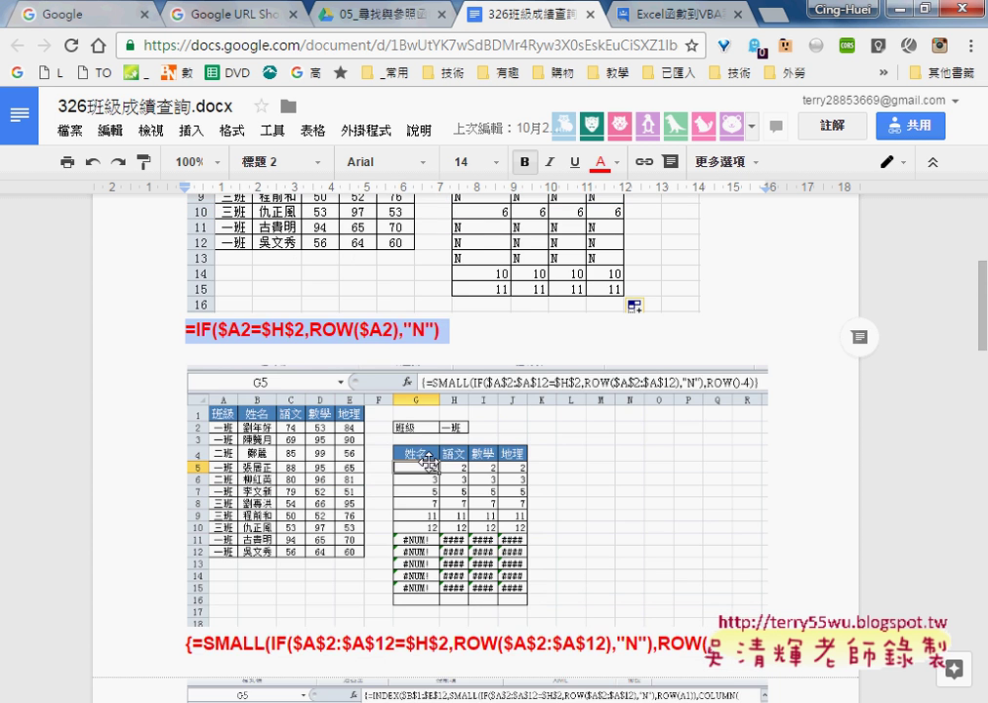
scroll(391, 429, "down", 2)
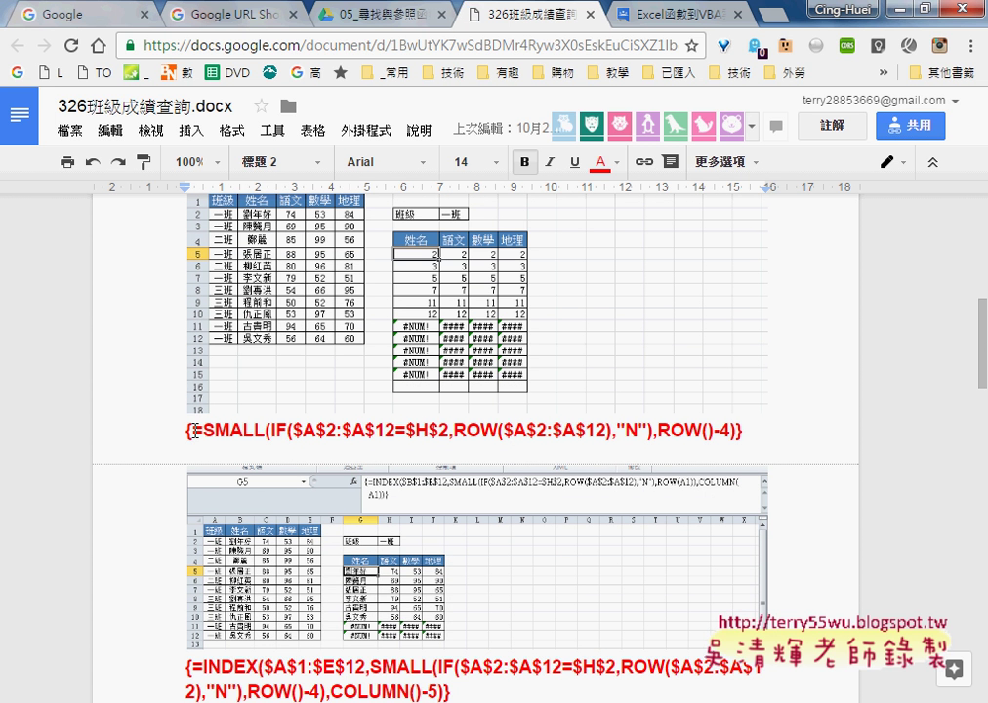
mouse_move(188, 432)
left_mouse_down()
mouse_move(742, 433)
mouse_move(300, 508)
mouse_move(250, 543)
left_mouse_up()
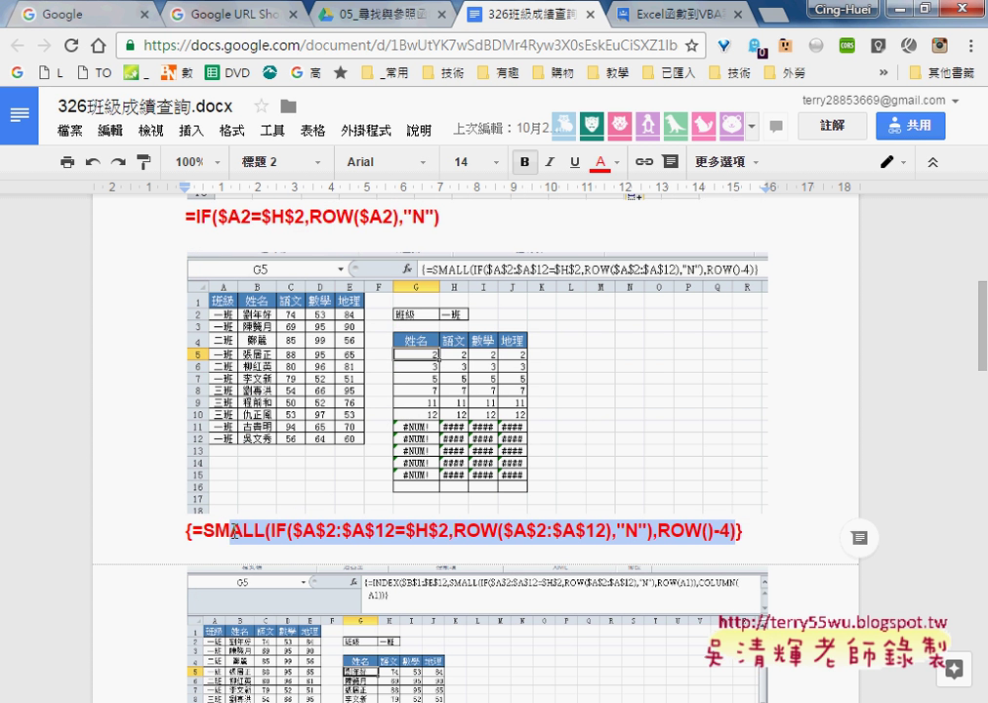